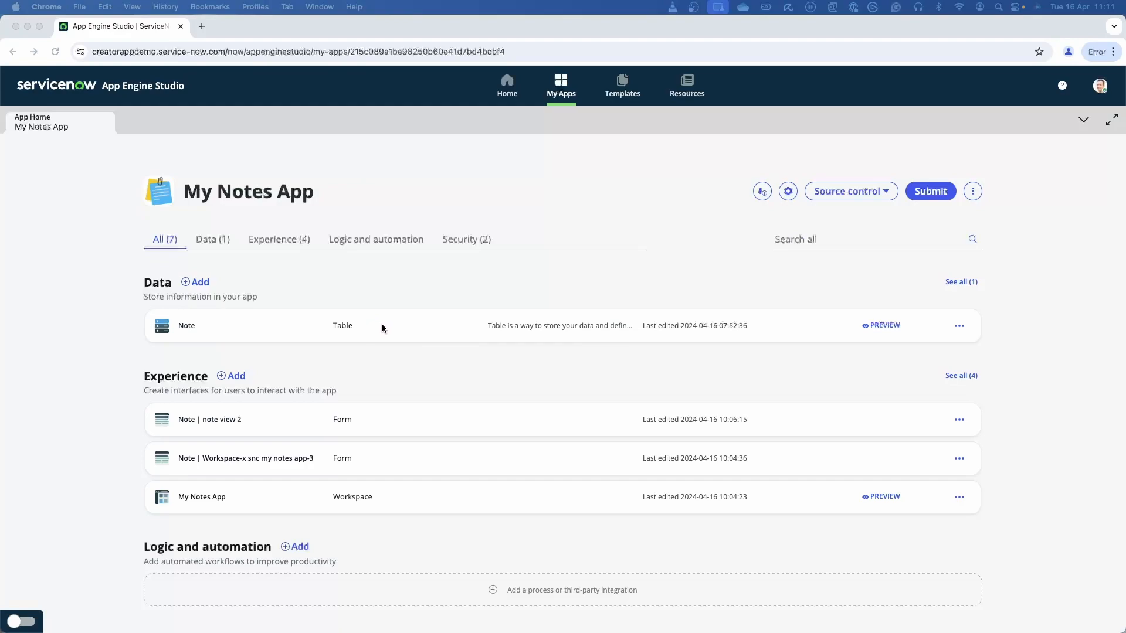
Open the Note table and inspect its existing record and the list of available form views.
left_click(312, 327)
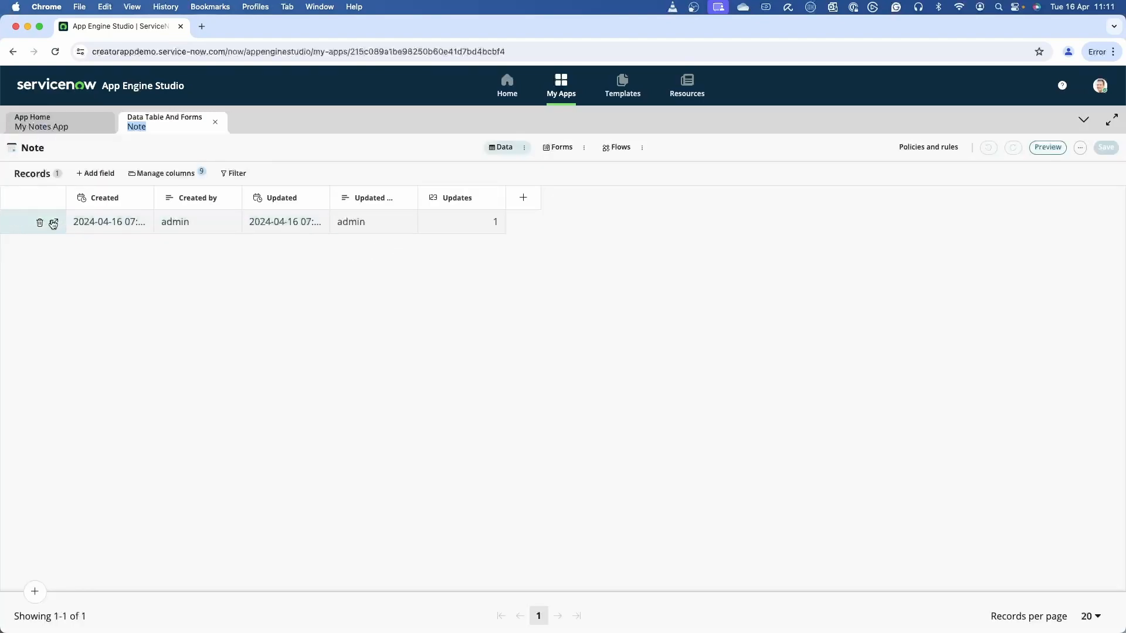
left_click(53, 223)
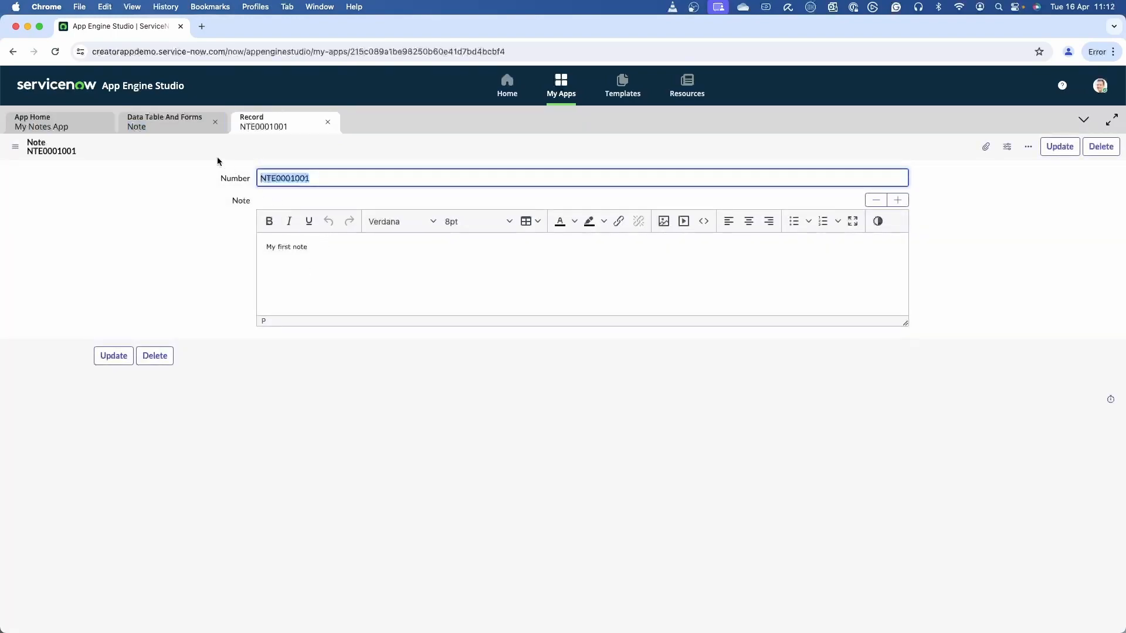
left_click(328, 122)
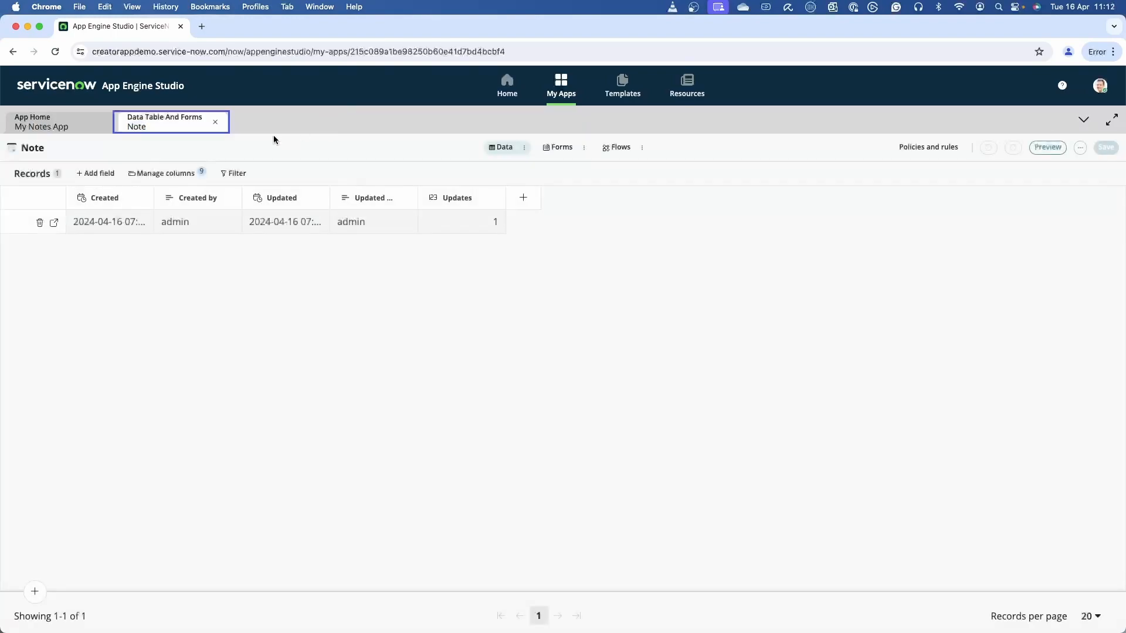
left_click(563, 150)
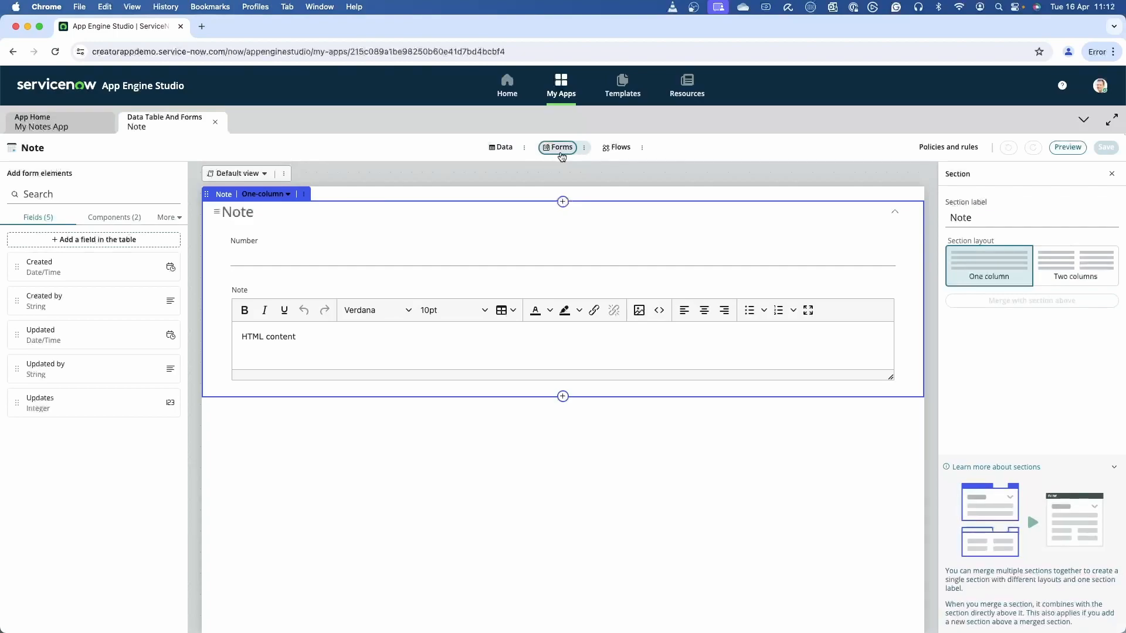
left_click(251, 174)
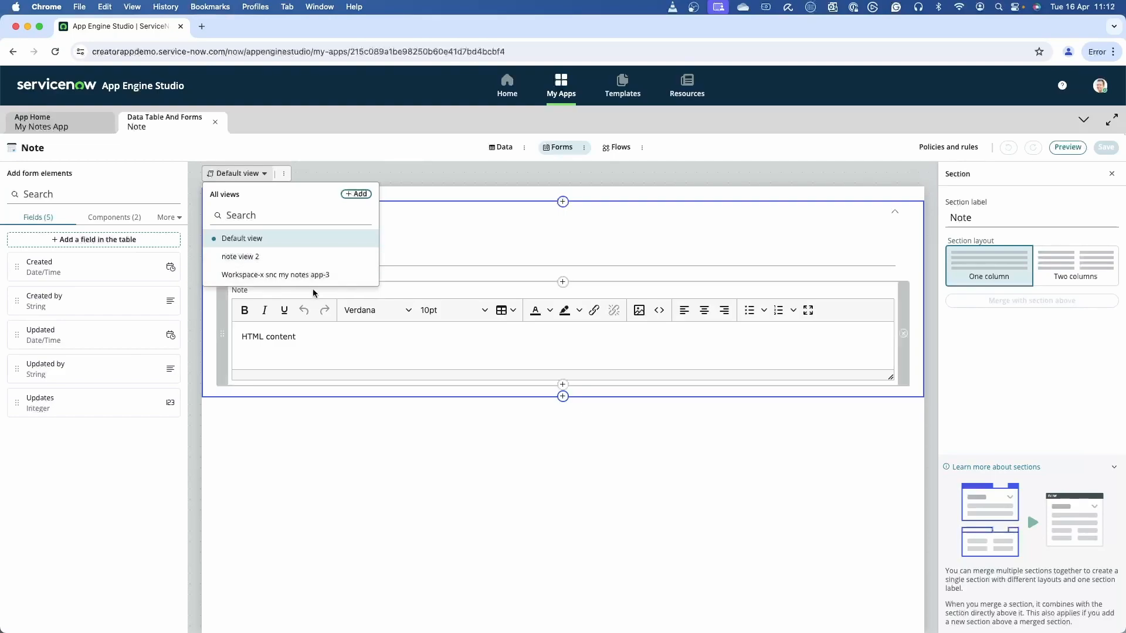
Open the My Notes App workspace's home page in UI Builder and switch to the Note Record Page.
left_click(72, 130)
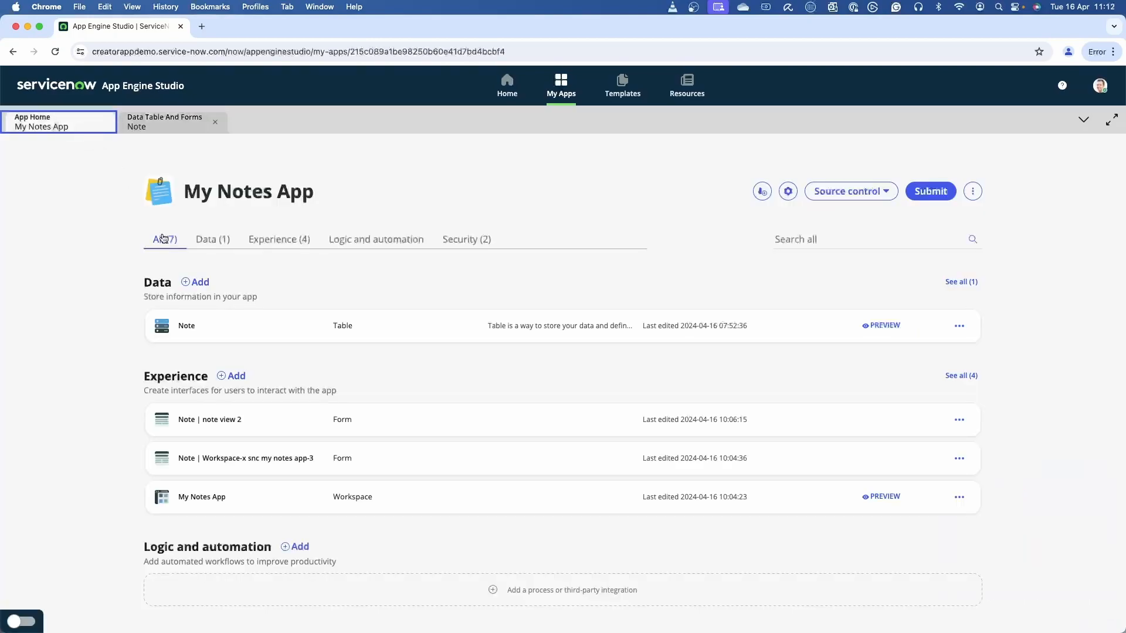
left_click(221, 500)
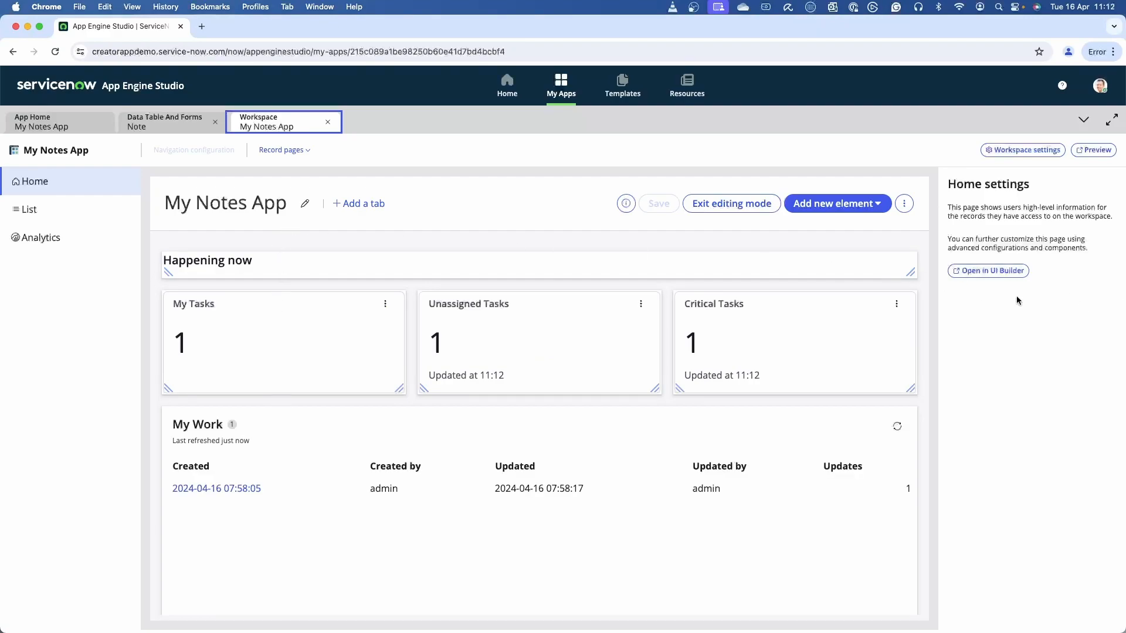
left_click(990, 272)
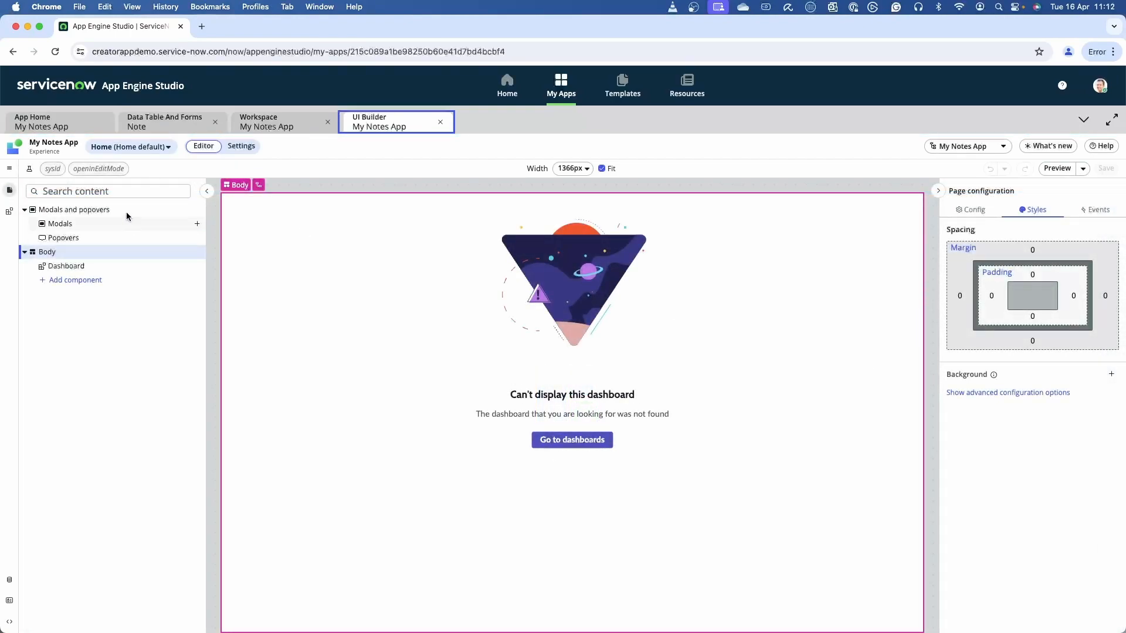
left_click(127, 148)
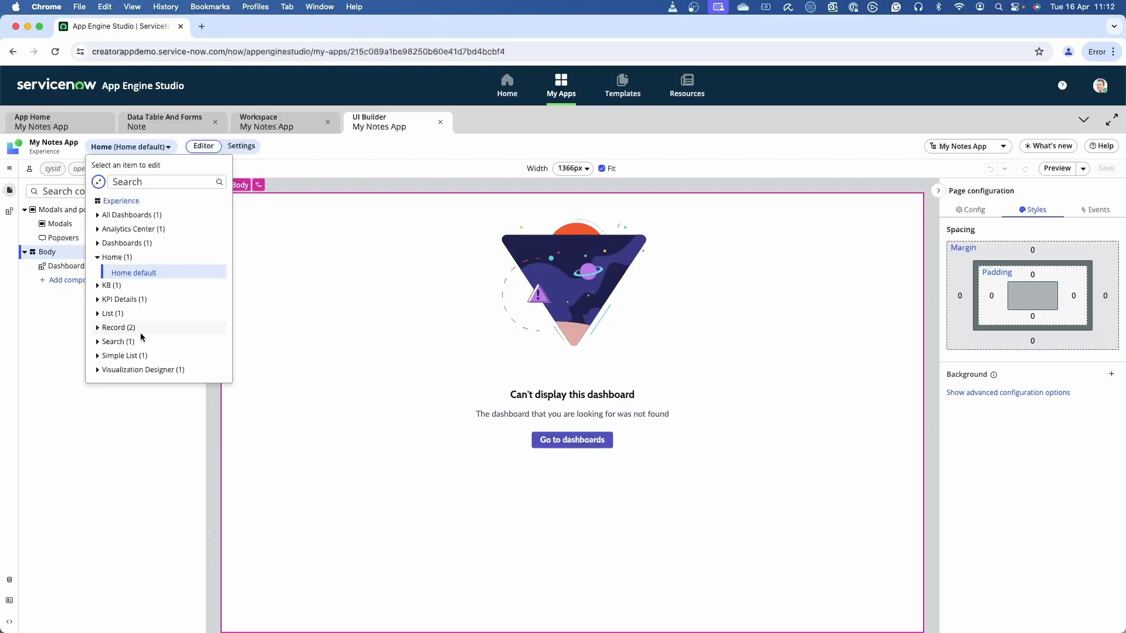
left_click(97, 329)
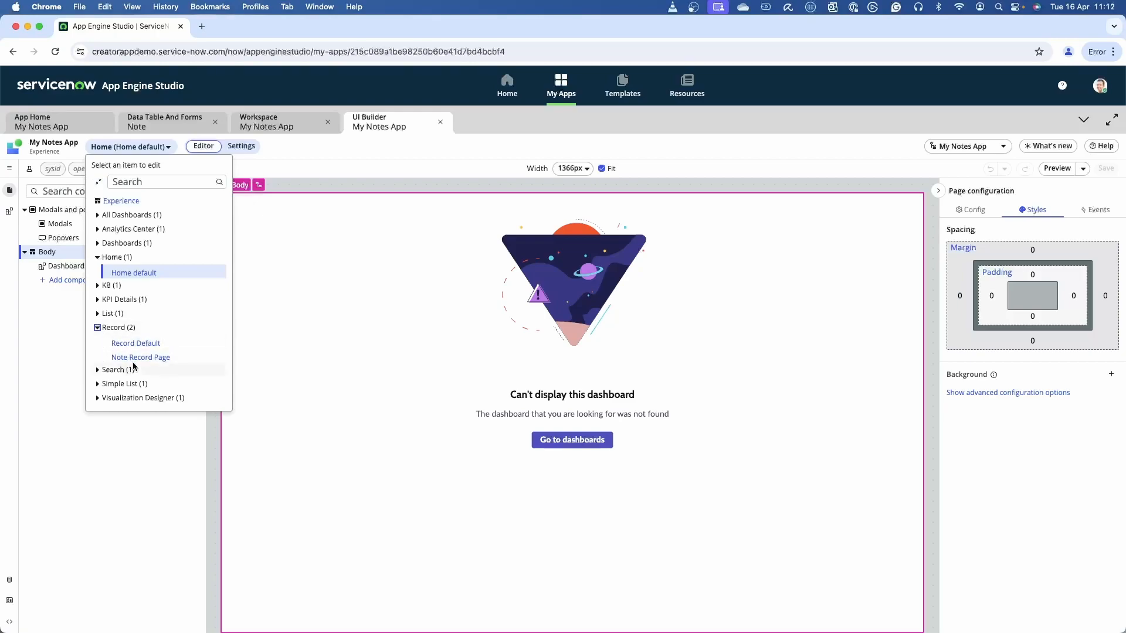
left_click(142, 358)
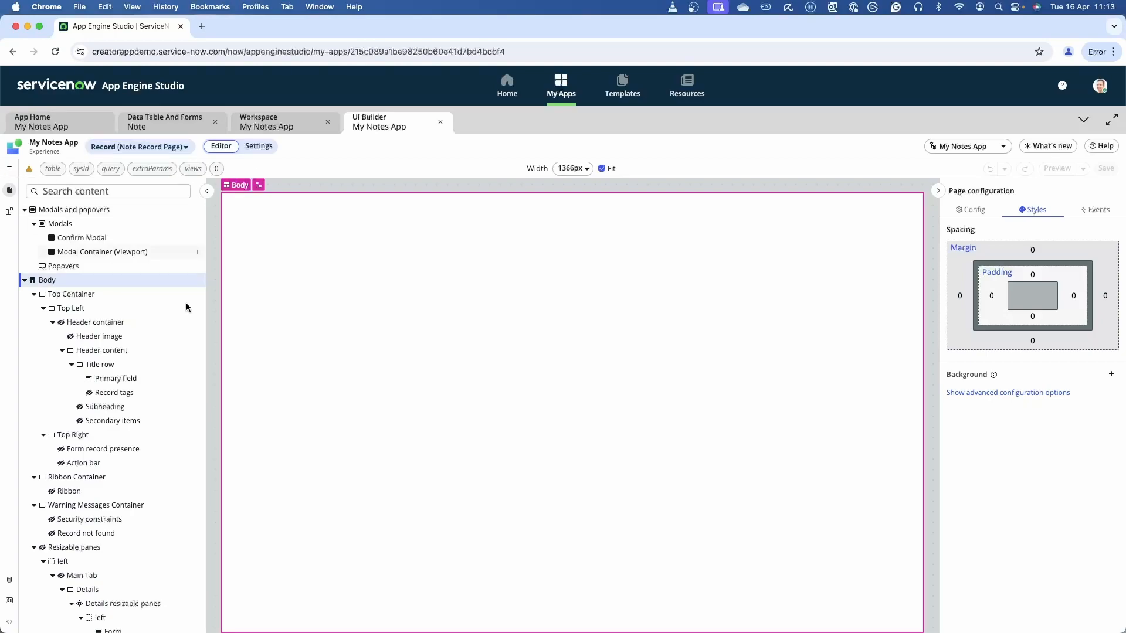
Bring up the page's URL parameter test values and copy the Note table's name from its table properties.
left_click(52, 170)
left_click(56, 293)
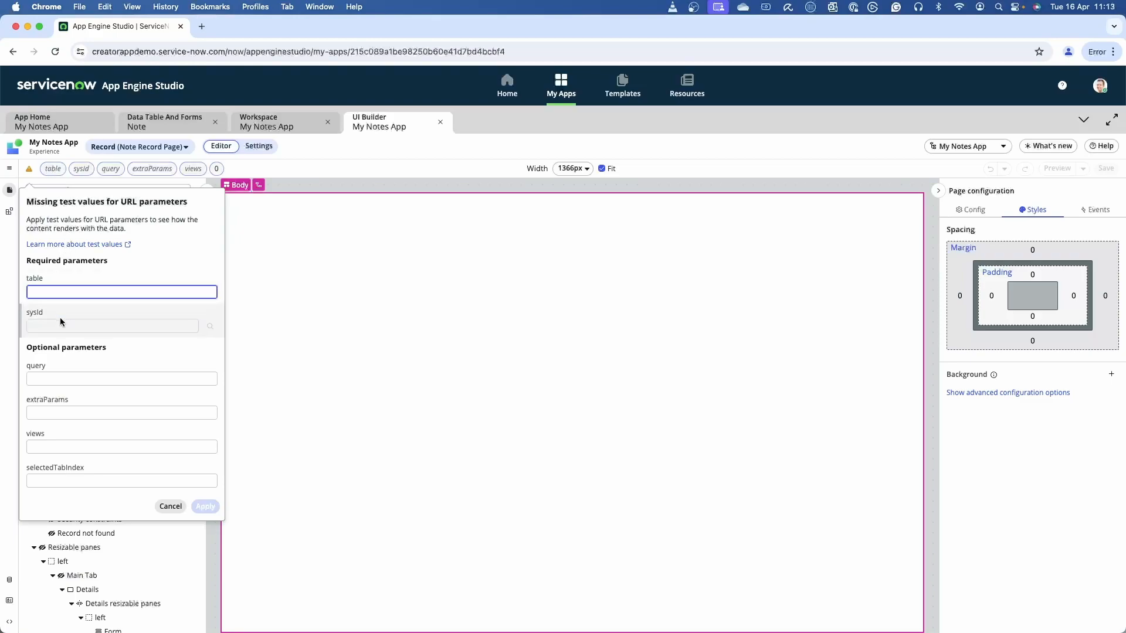
left_click(124, 120)
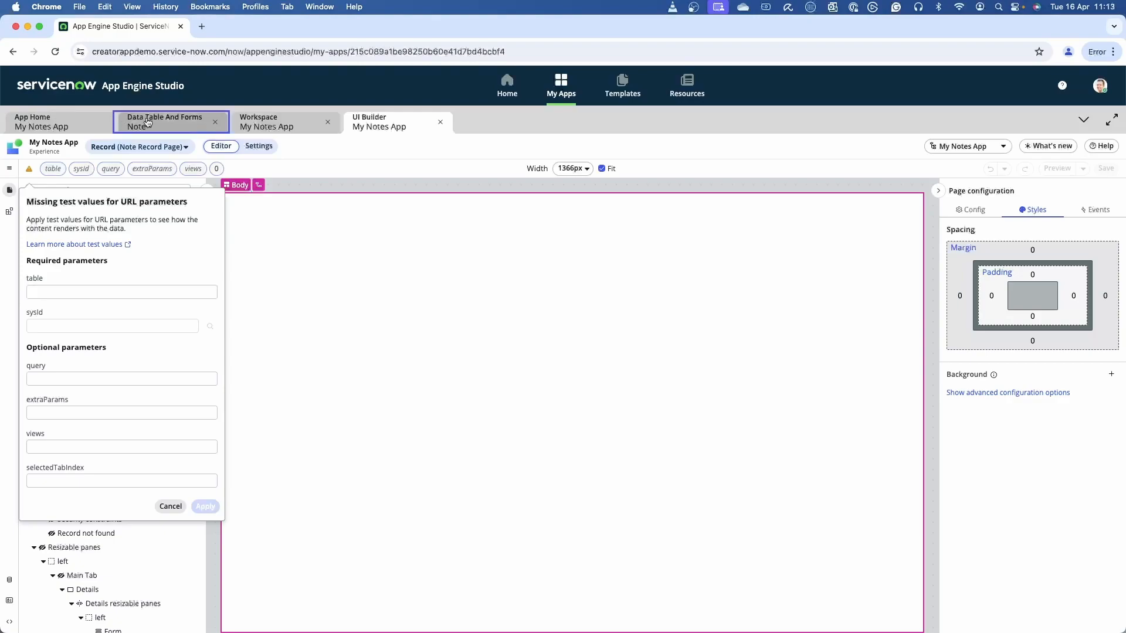
left_click(519, 149)
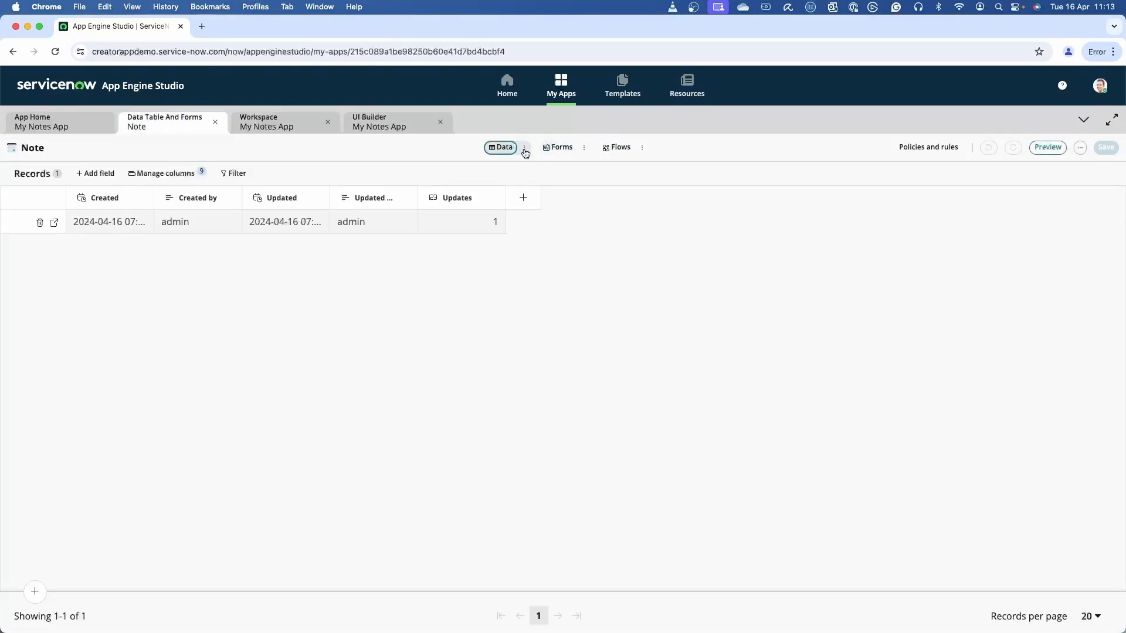
left_click(1080, 149)
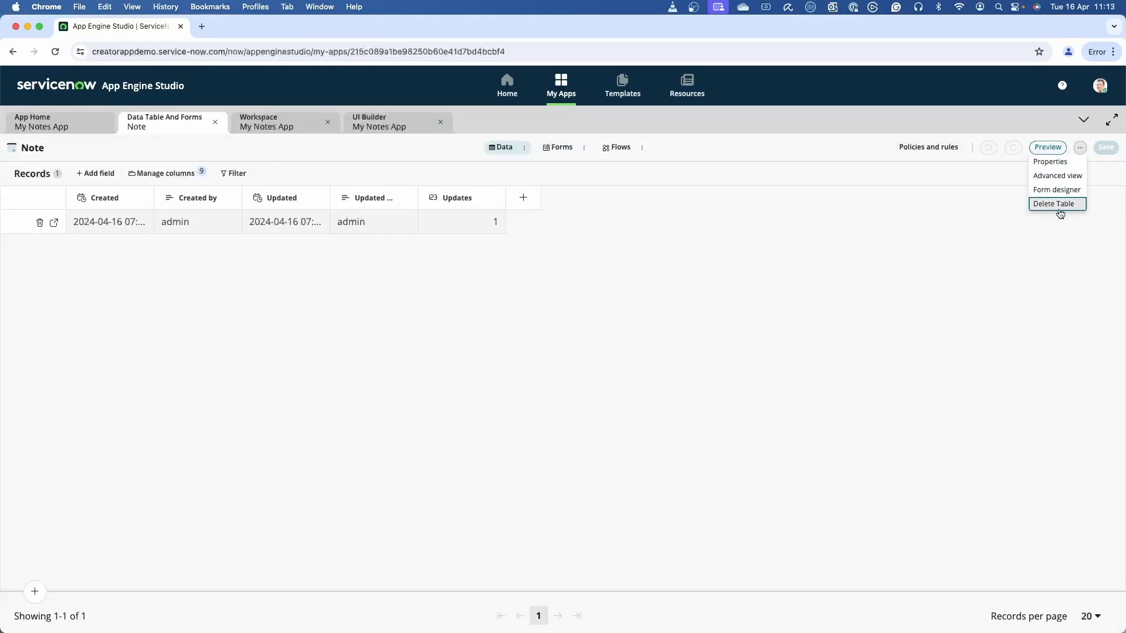
left_click(1050, 161)
left_click_drag(581, 315, 698, 316)
key("super+c")
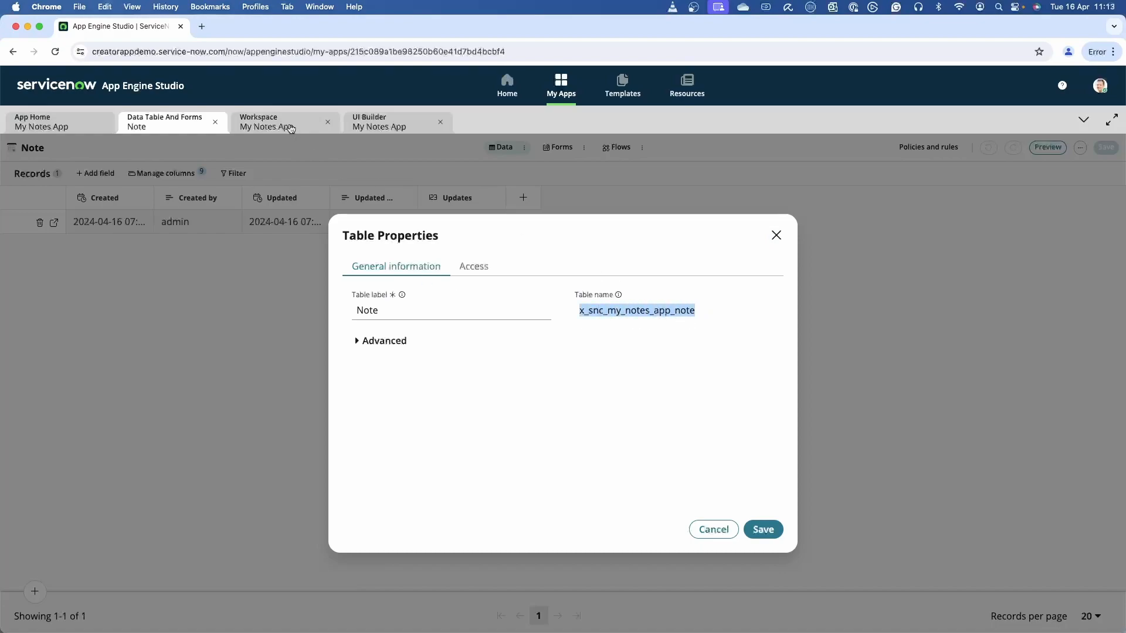
Apply URL test values to the page, using table x_snc_my_notes_app_note and the sysId of its existing record.
left_click(367, 125)
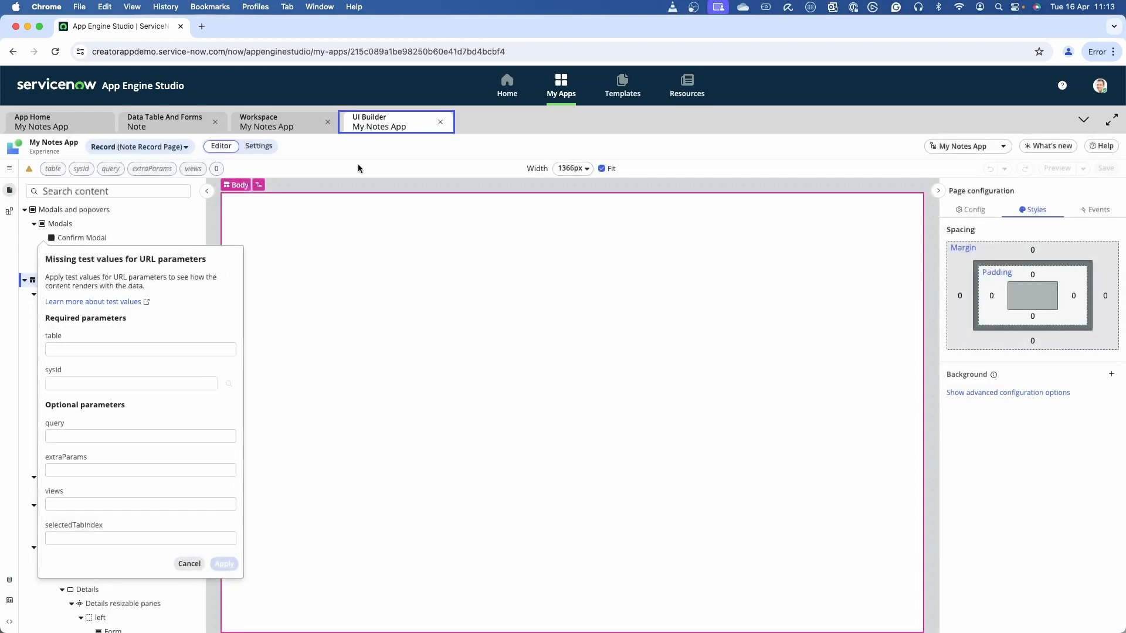
left_click(71, 291)
key("super+v")
left_click(64, 326)
key("super+v")
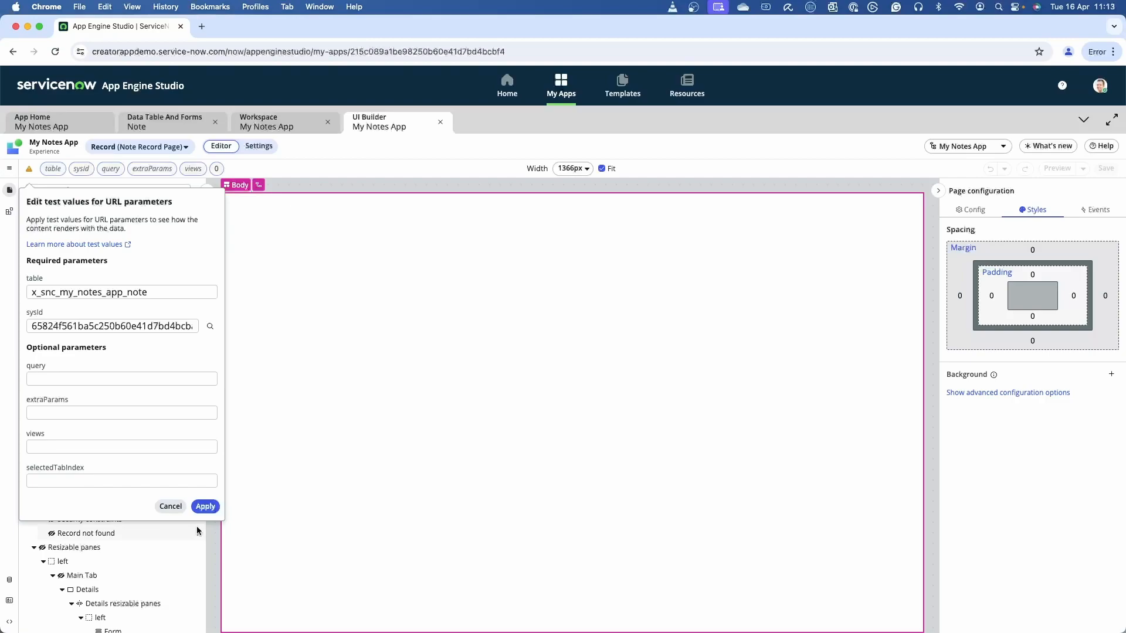
left_click(210, 326)
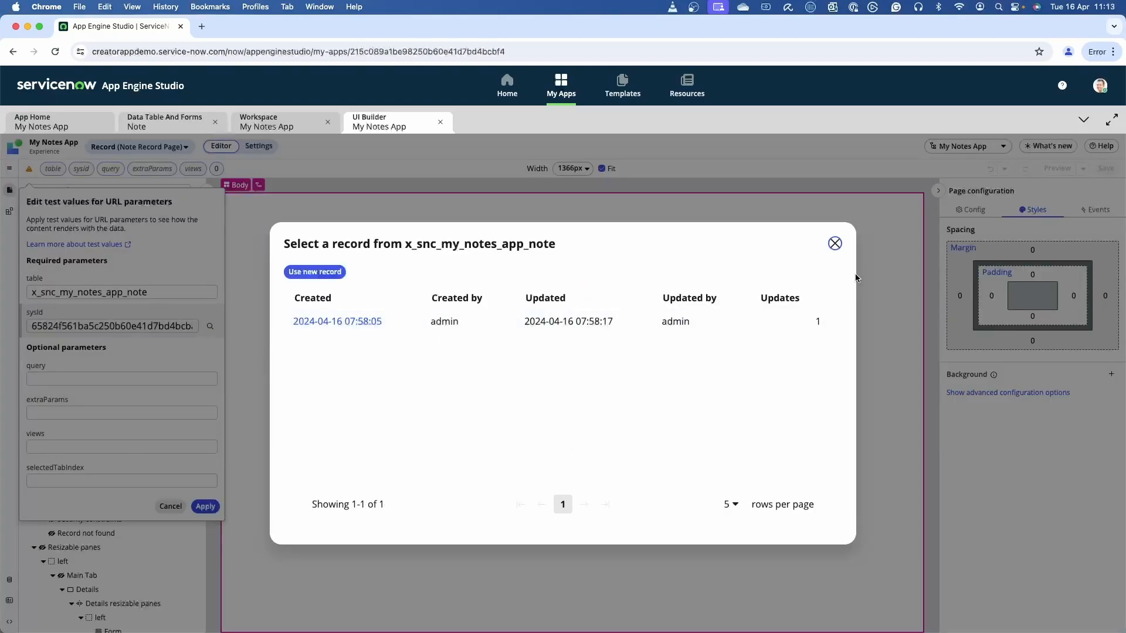
left_click(835, 243)
left_click(205, 506)
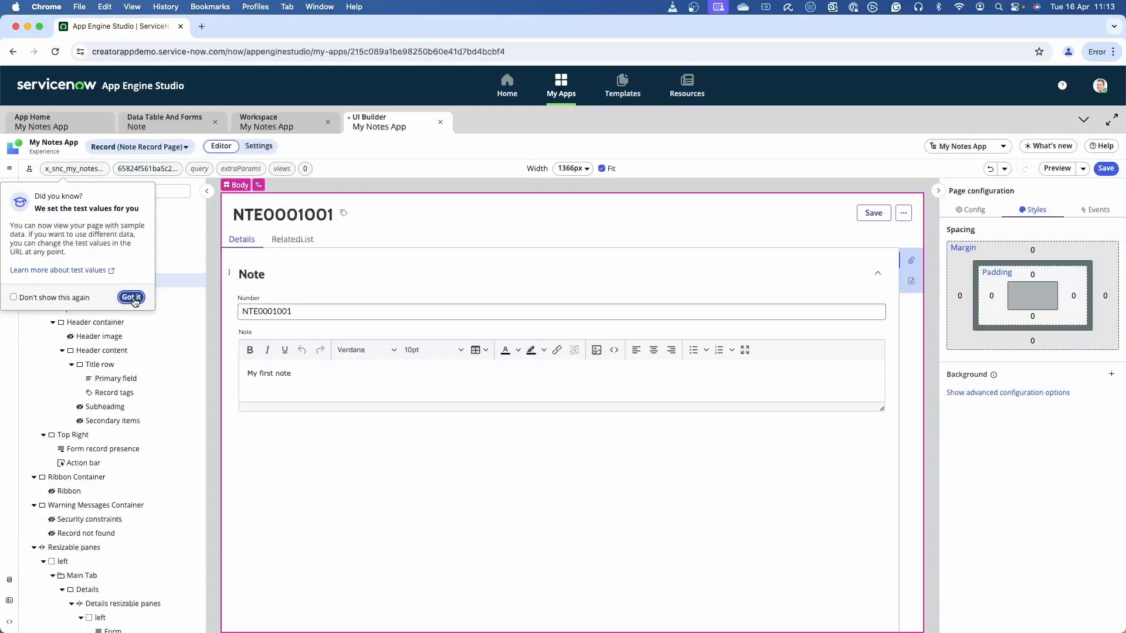
left_click(131, 297)
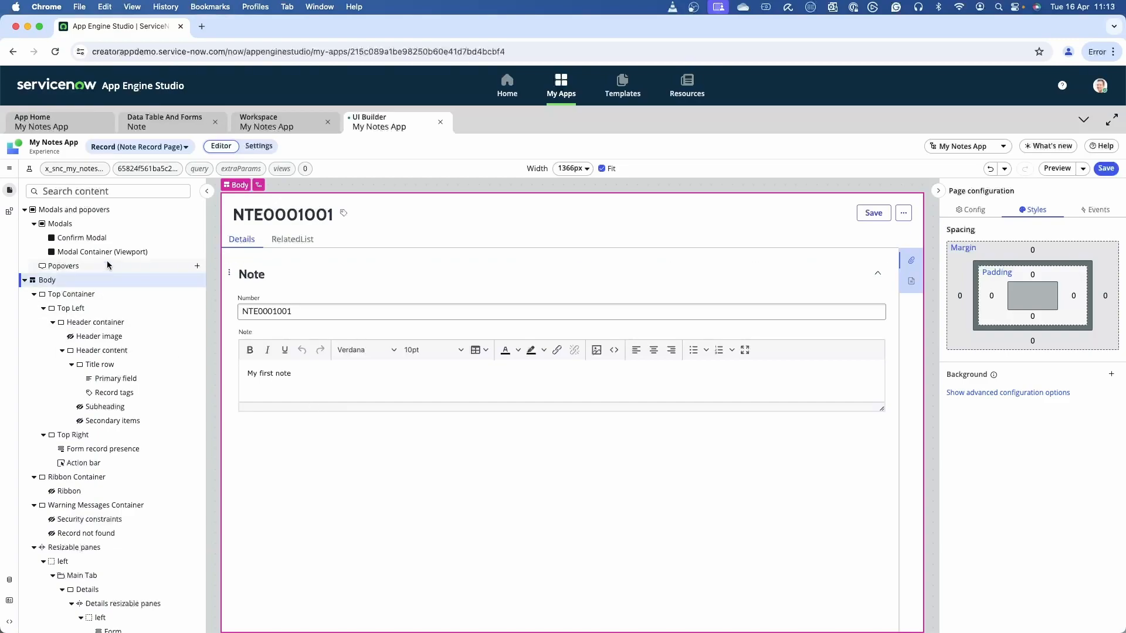
Inspect the Header container's styles and visibility configuration, and the configuration of the Form component.
left_click(86, 322)
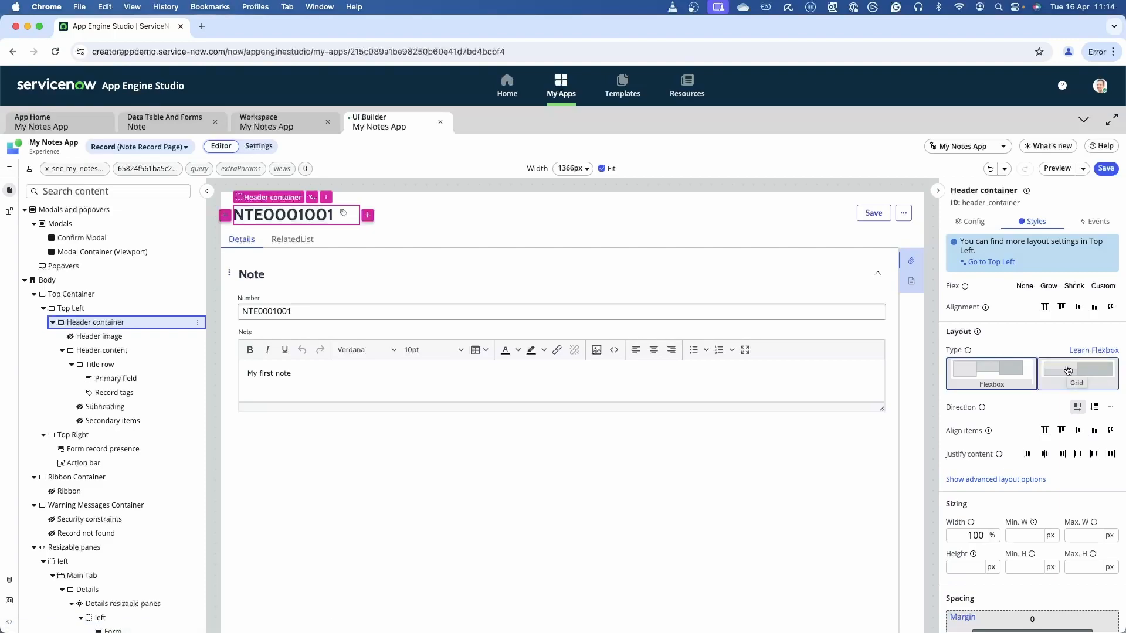
left_click(969, 228)
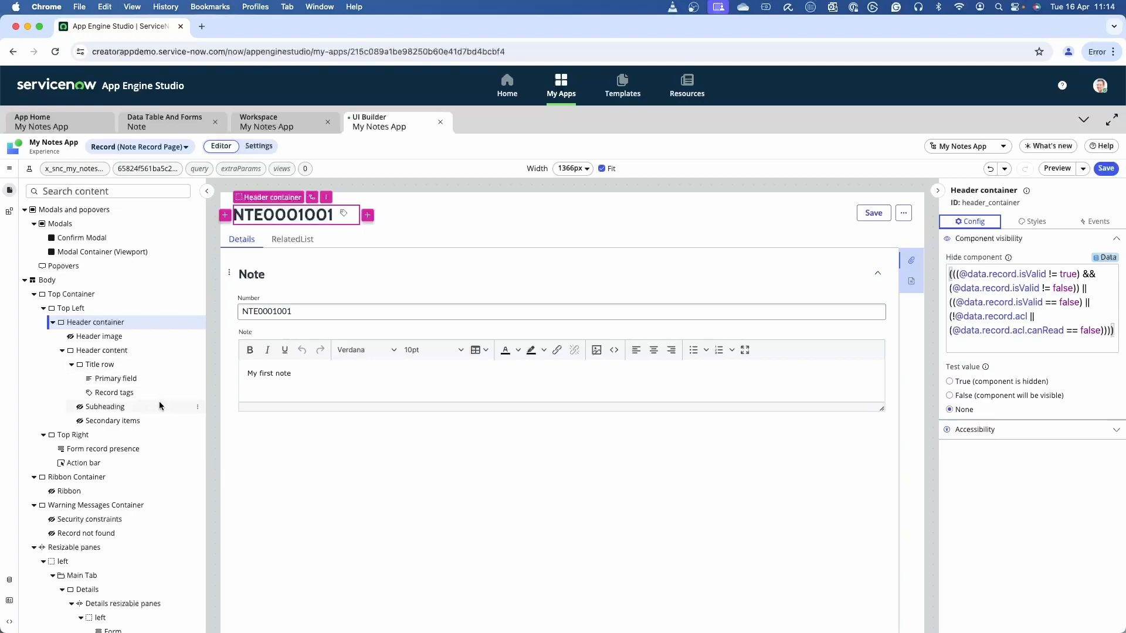
scroll(160, 398, "down", 2)
left_click(340, 297)
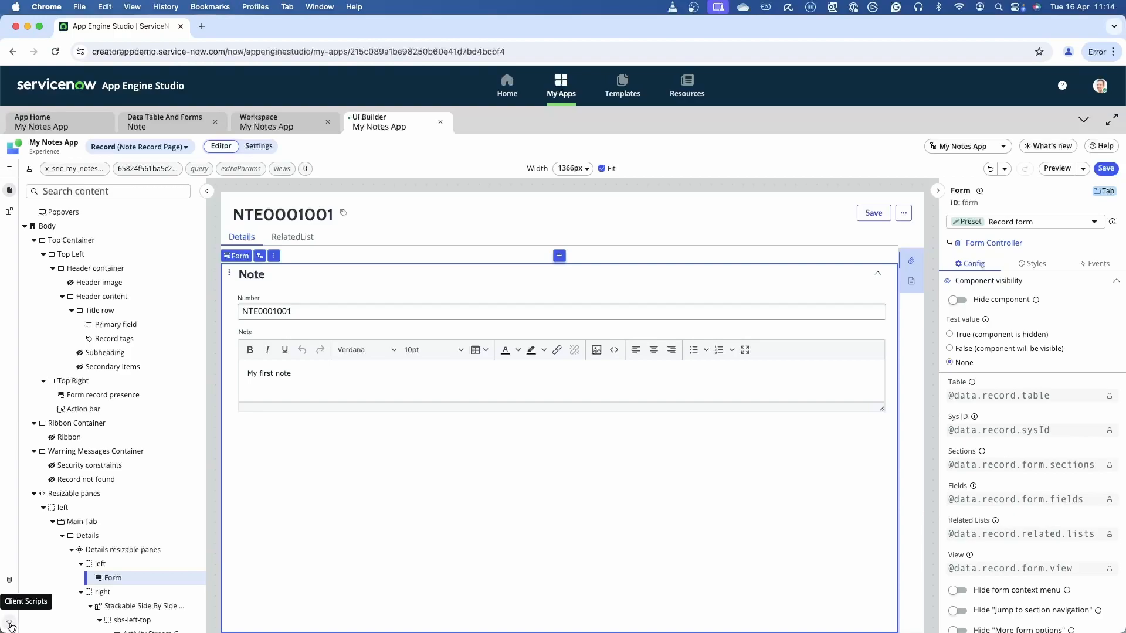
Open the Form Controller data resource and review its input configuration down to the view settings.
left_click(10, 581)
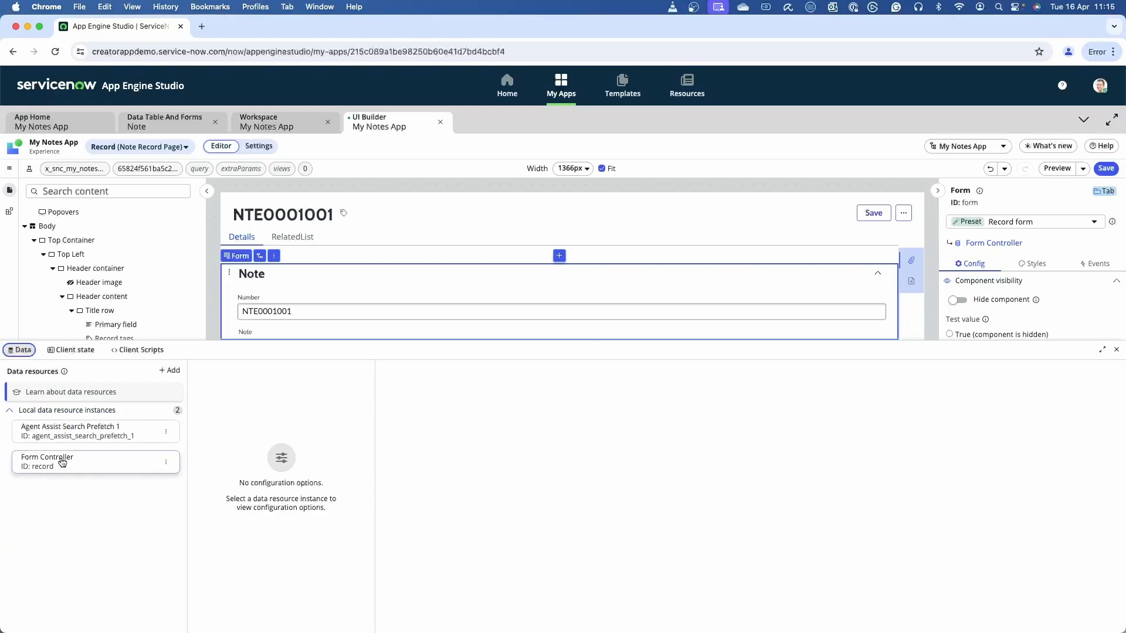
left_click(79, 463)
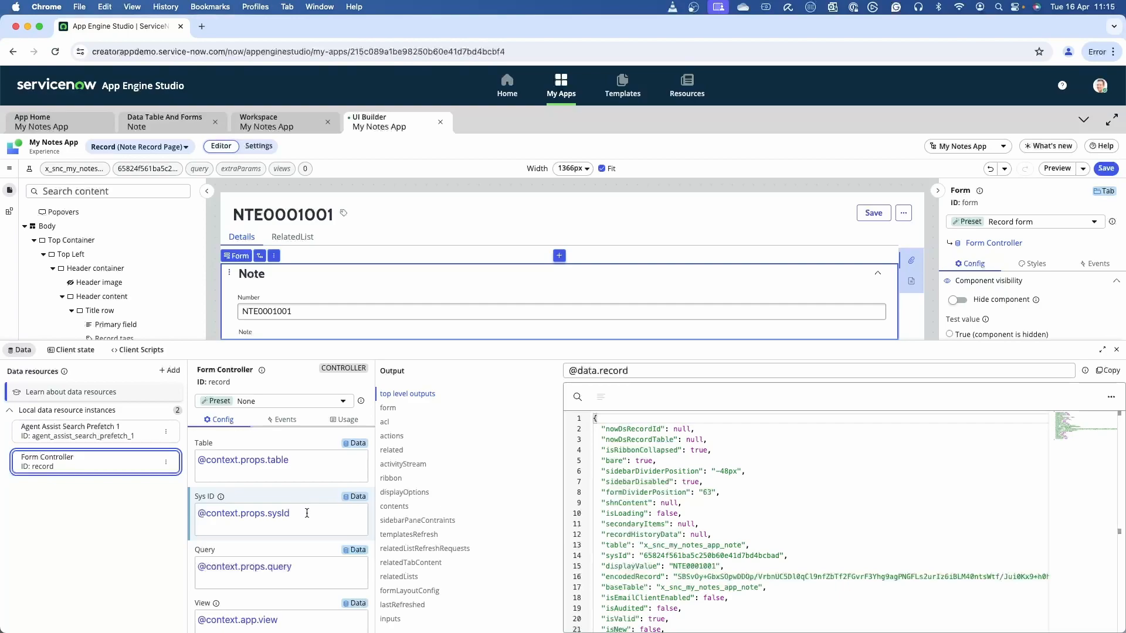
scroll(238, 526, "down", 3)
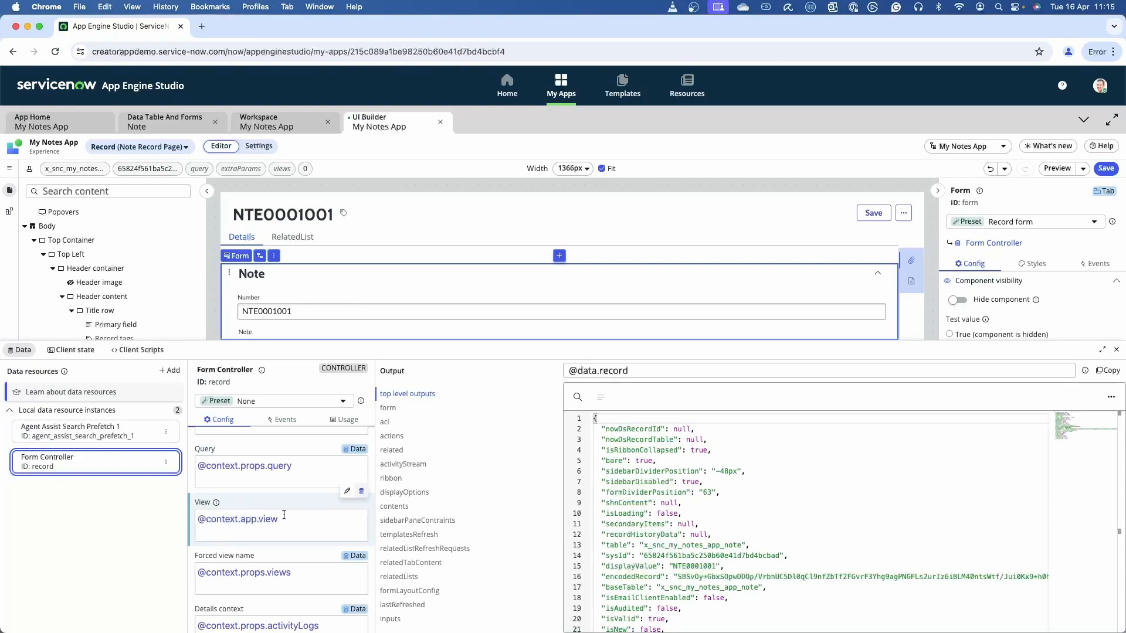
Close the Note table's properties and display its form layout in note view 2.
left_click(140, 123)
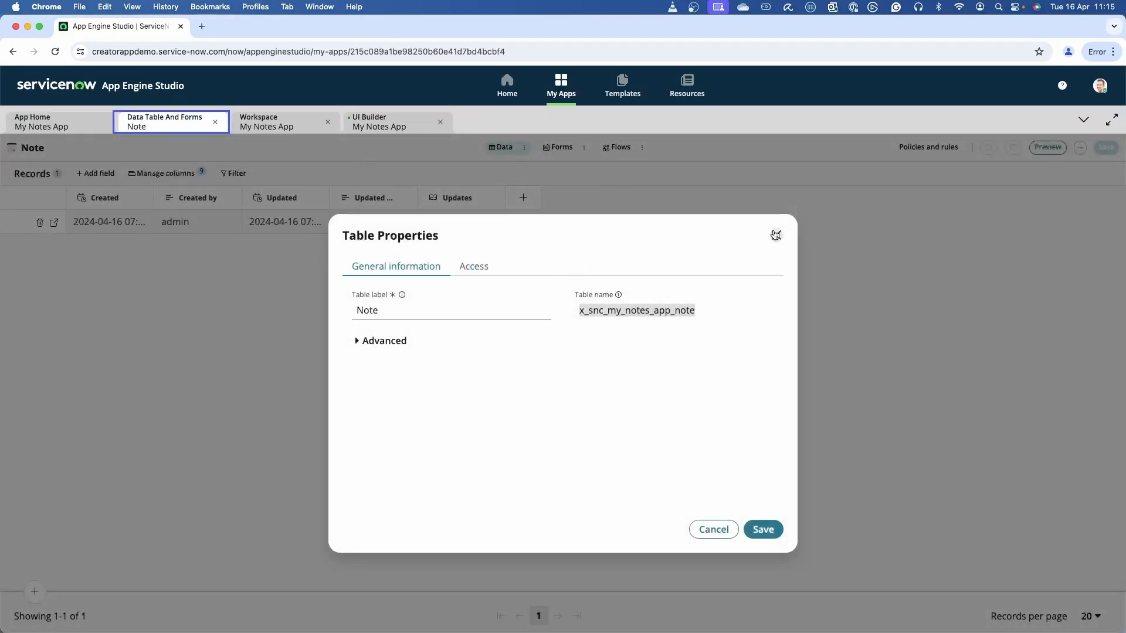
left_click(775, 235)
left_click(559, 148)
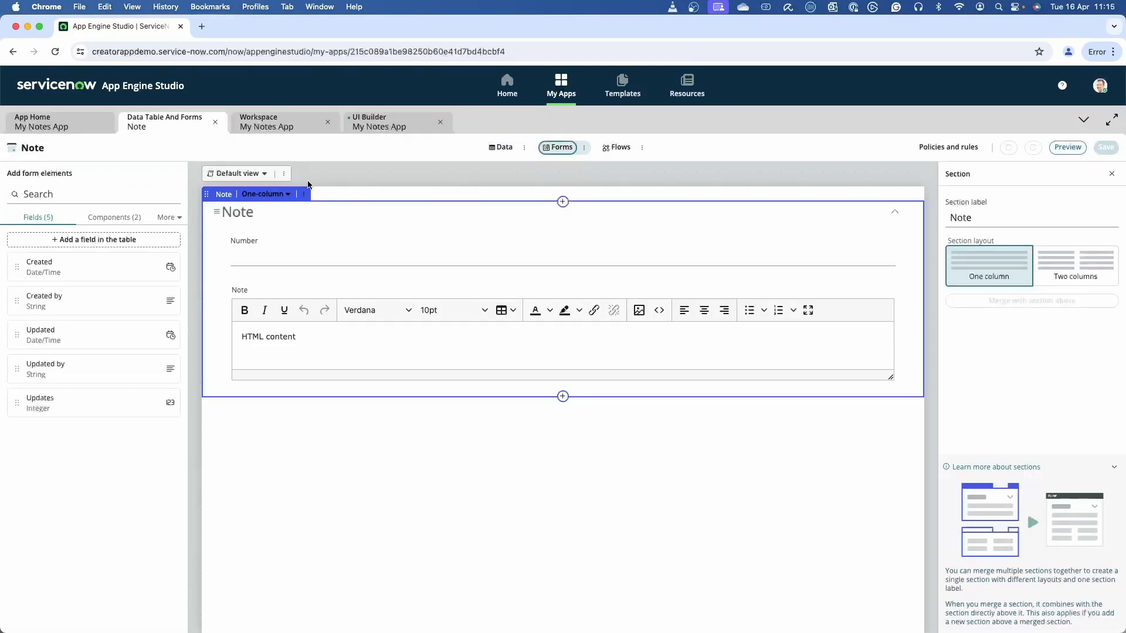
left_click(258, 174)
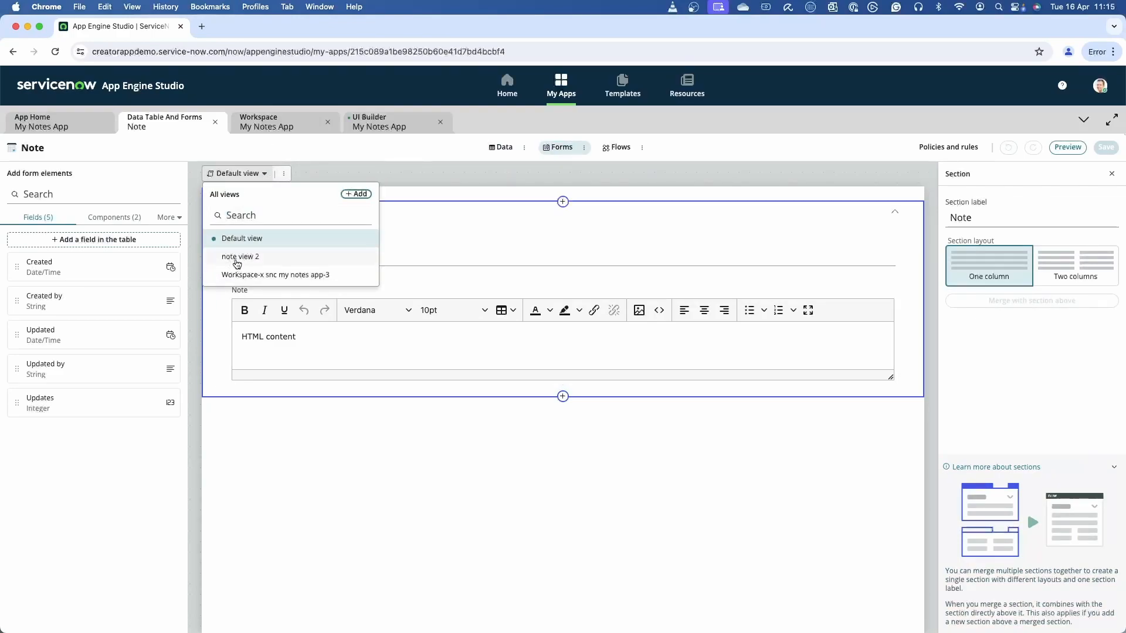
left_click(237, 258)
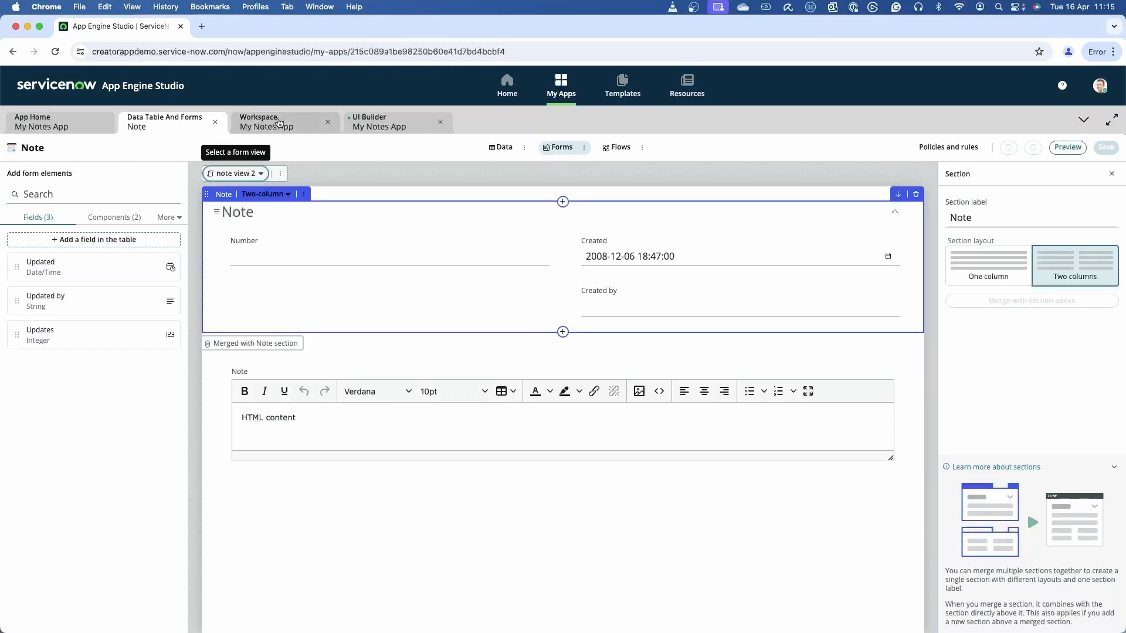
Return to UI Builder and change the Form Controller's View to a static input of note_view_2.
left_click(392, 126)
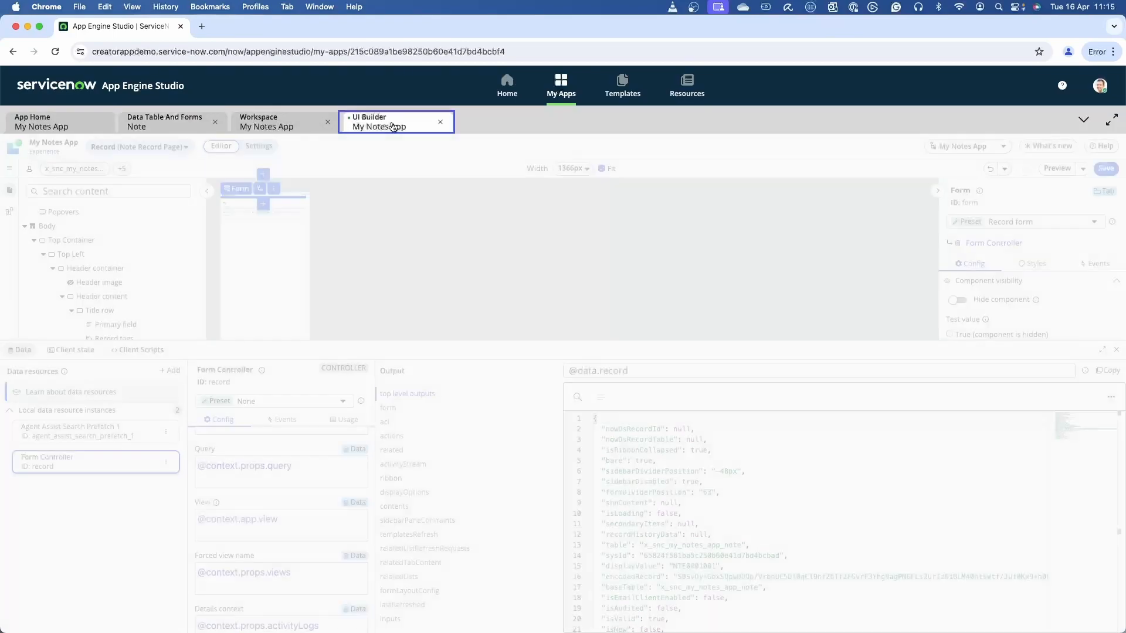
left_click(285, 520)
left_click(347, 492)
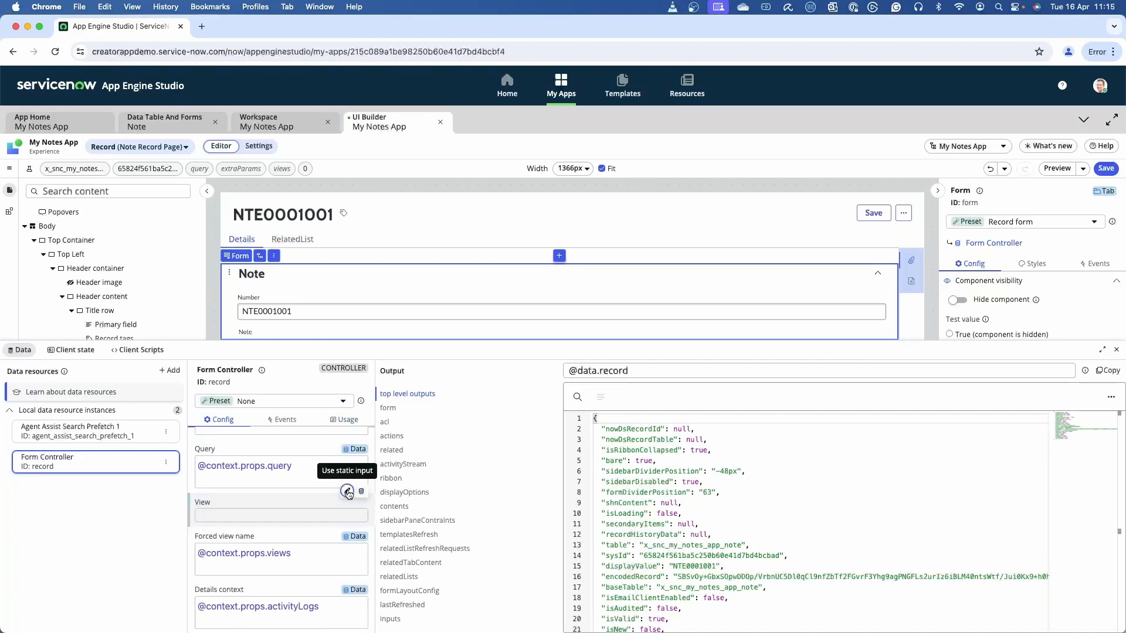
left_click(312, 513)
key("super+a")
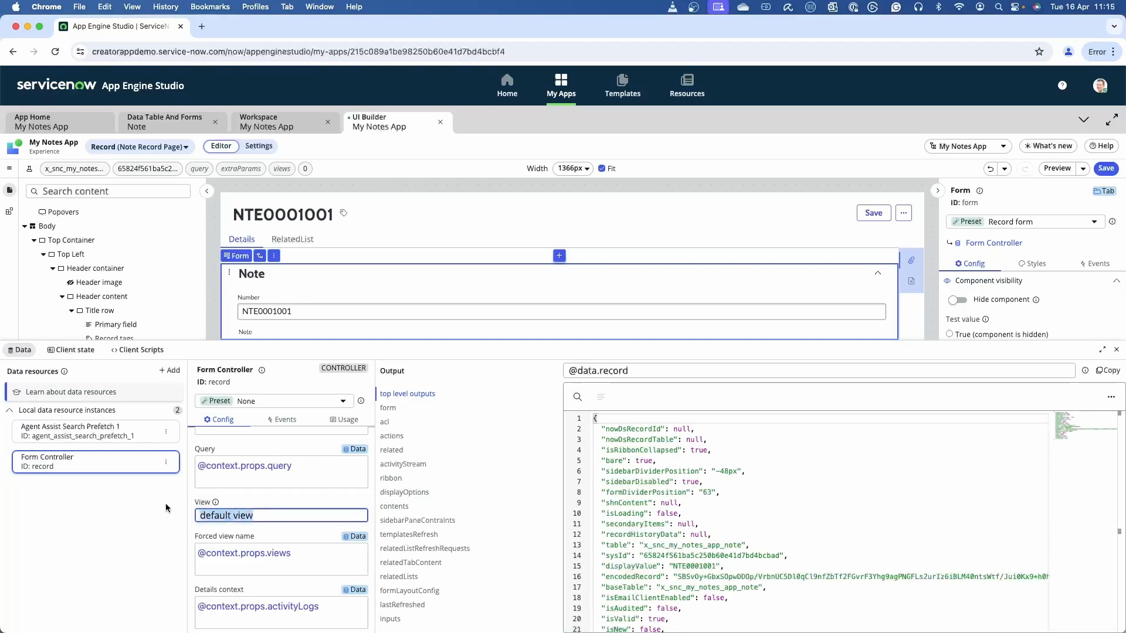
type("note_view_2")
left_click(95, 544)
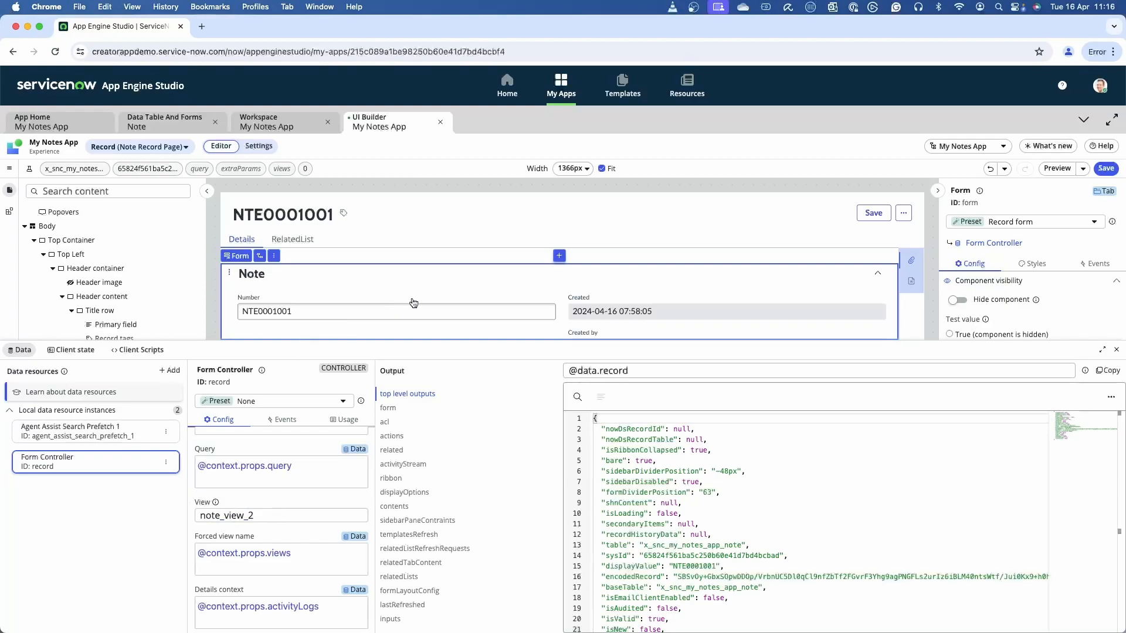
Check the form layout on the full canvas, and reopen the page's data resources.
left_click(1104, 351)
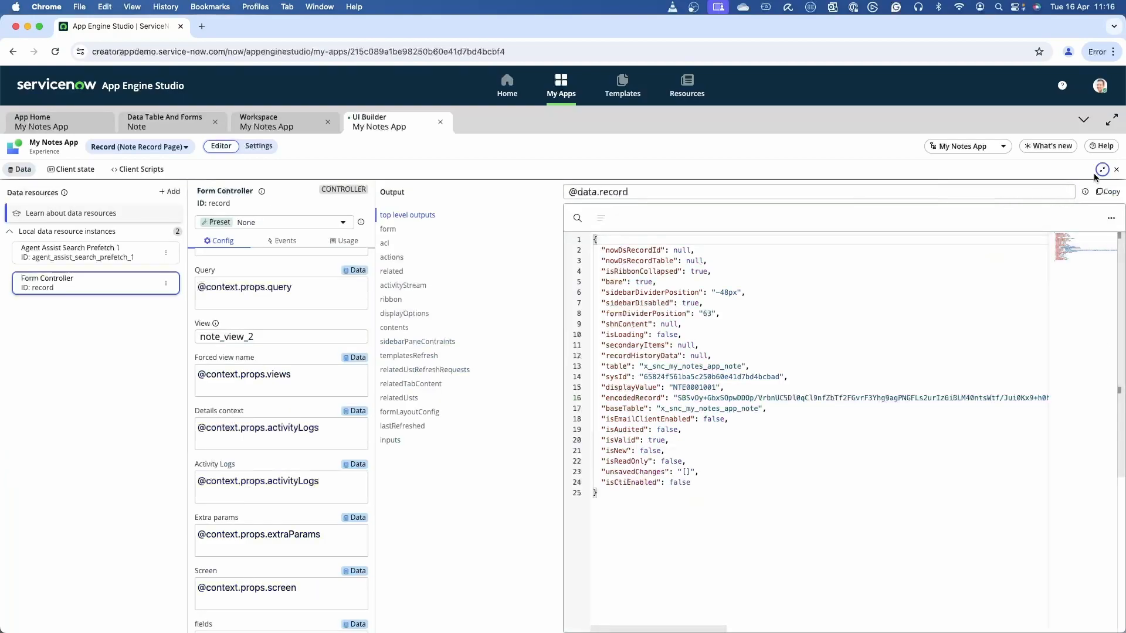
left_click(1118, 172)
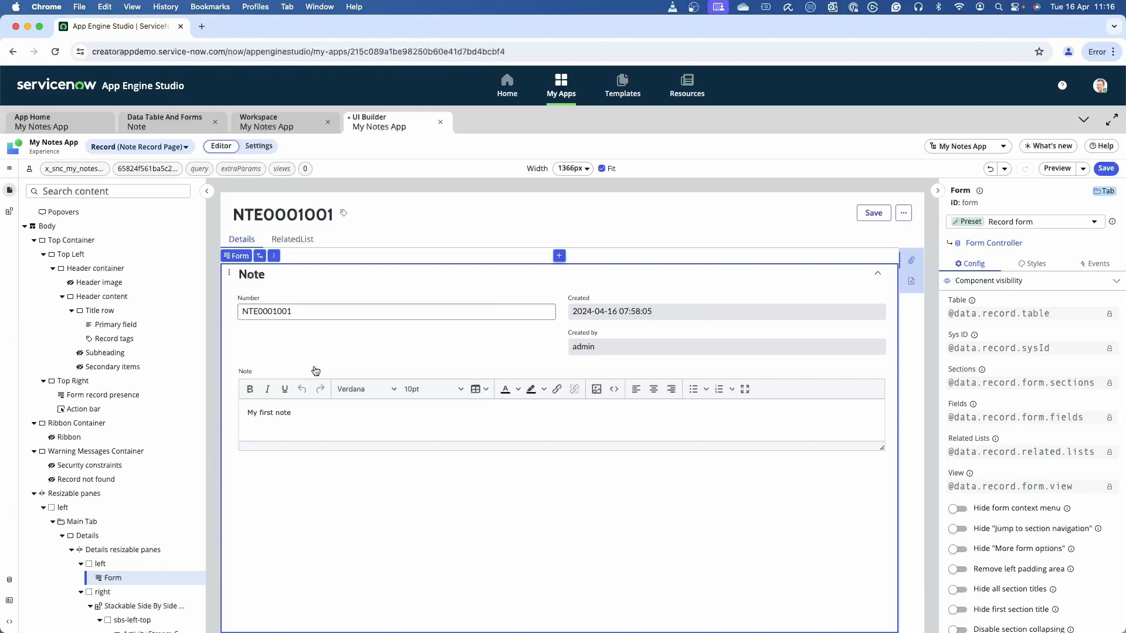
left_click(9, 580)
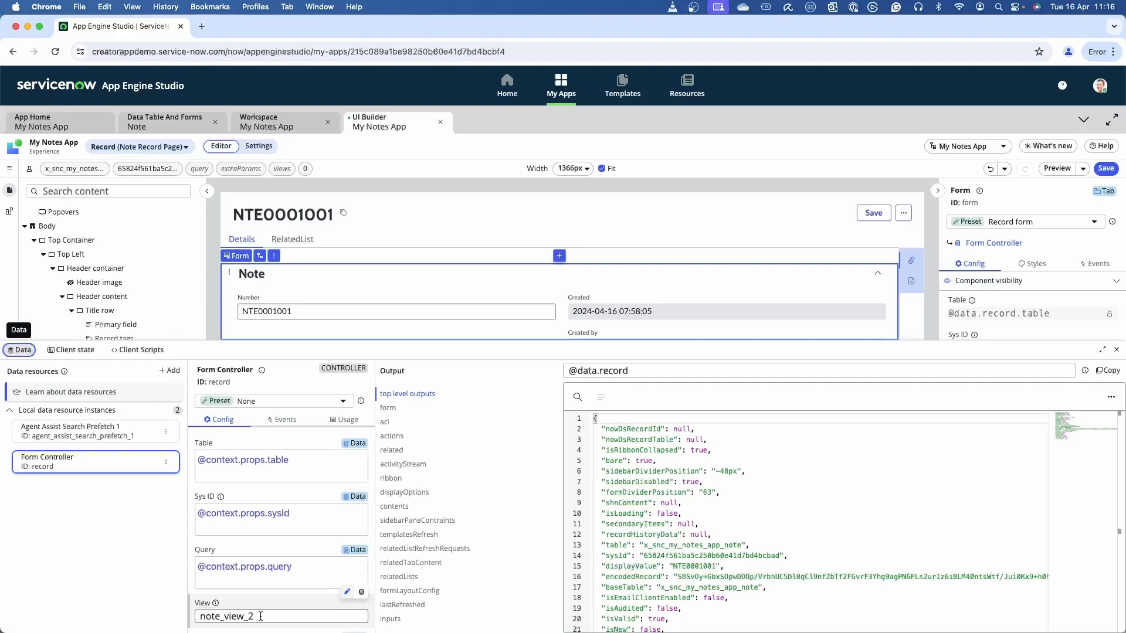
Add a client state parameter named formView with the type String.
left_click(75, 350)
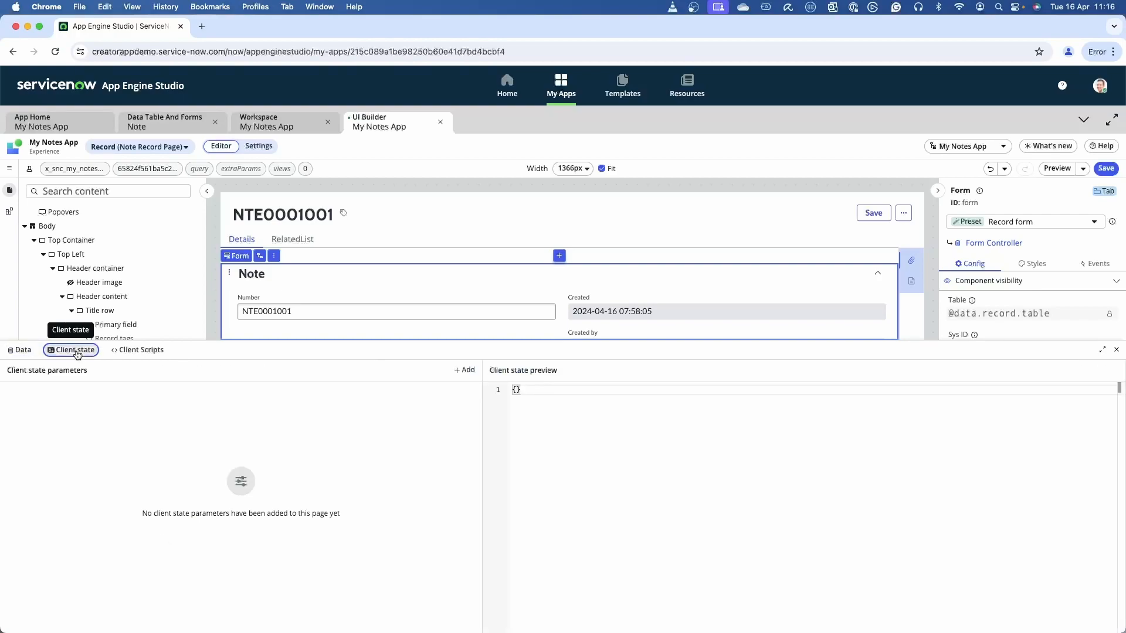
left_click(464, 370)
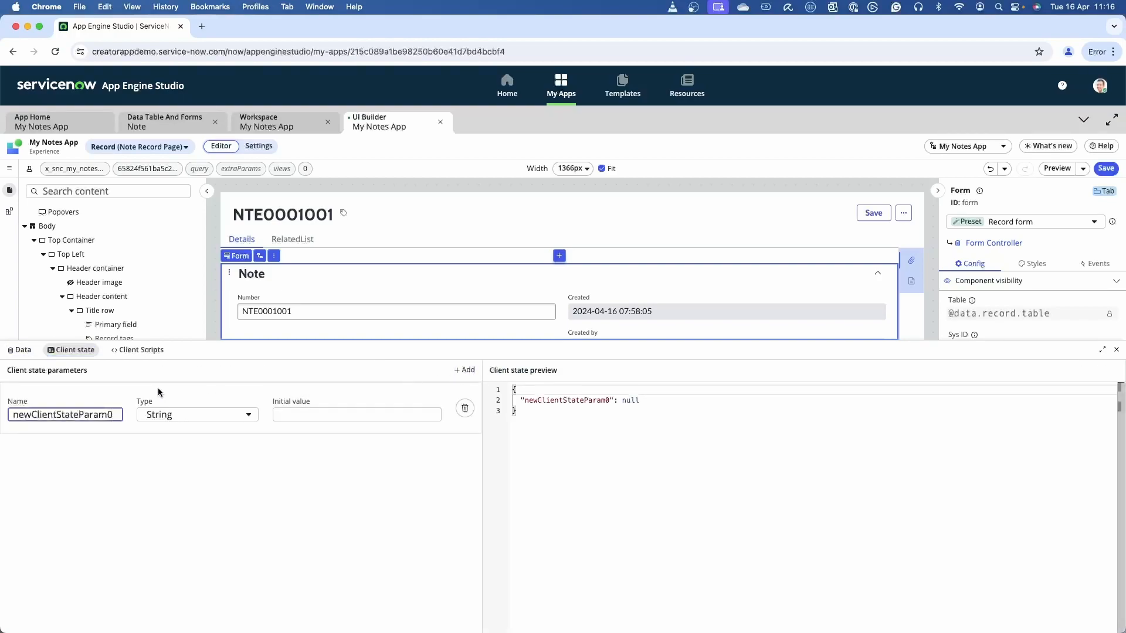
left_click_drag(113, 413, 7, 405)
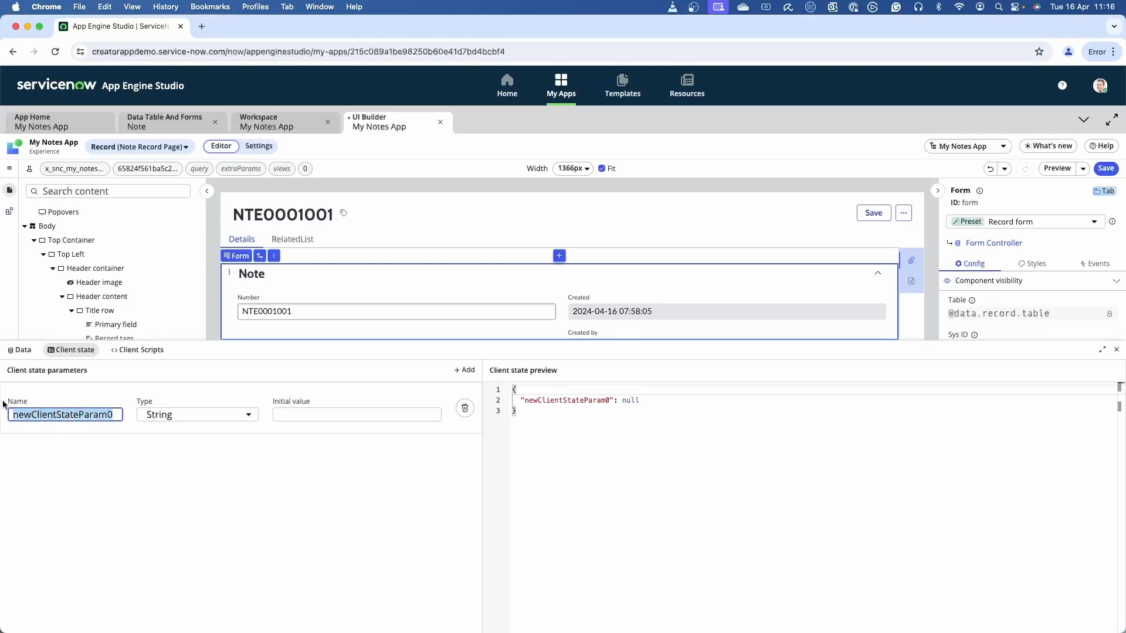
type("formView")
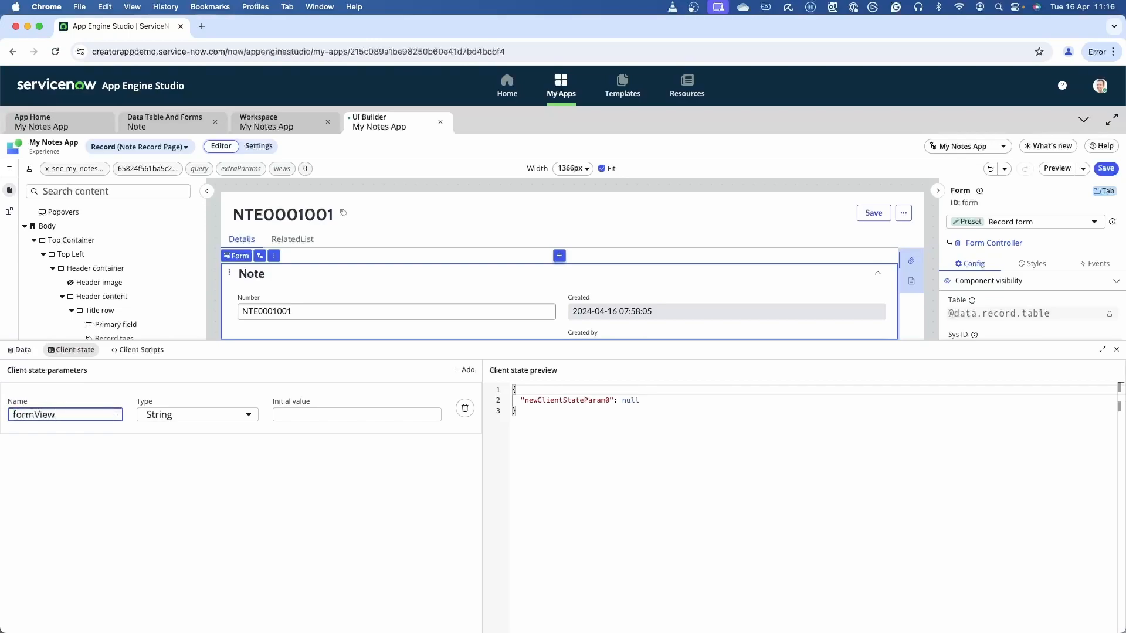
left_click(199, 416)
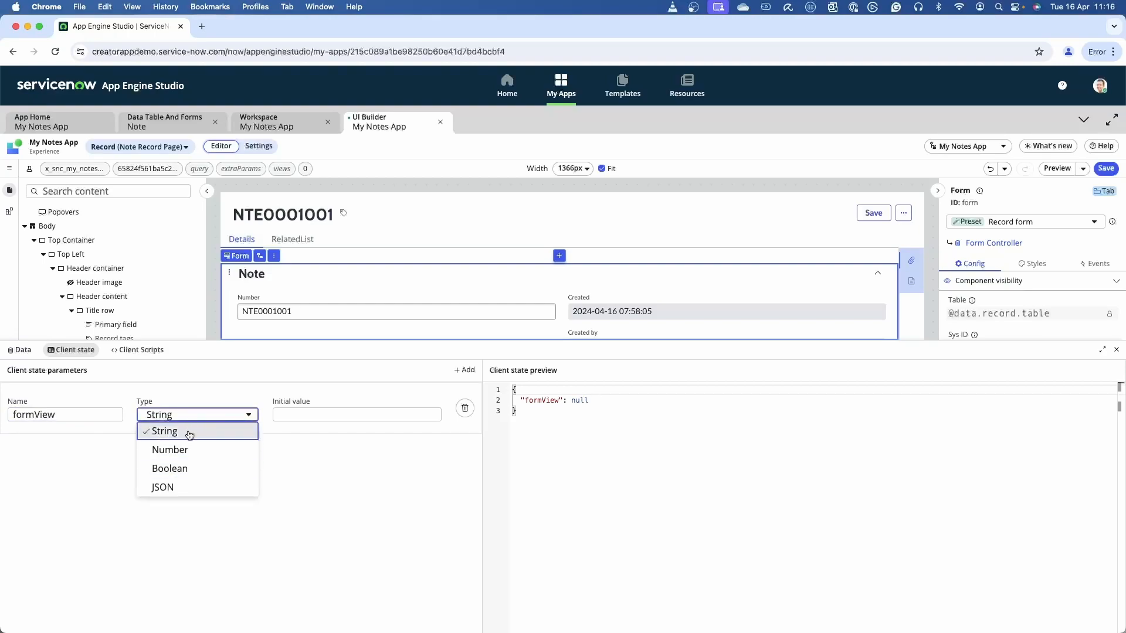
left_click(161, 431)
Set the initial value of the formView client state parameter to note_view_2.
left_click(310, 414)
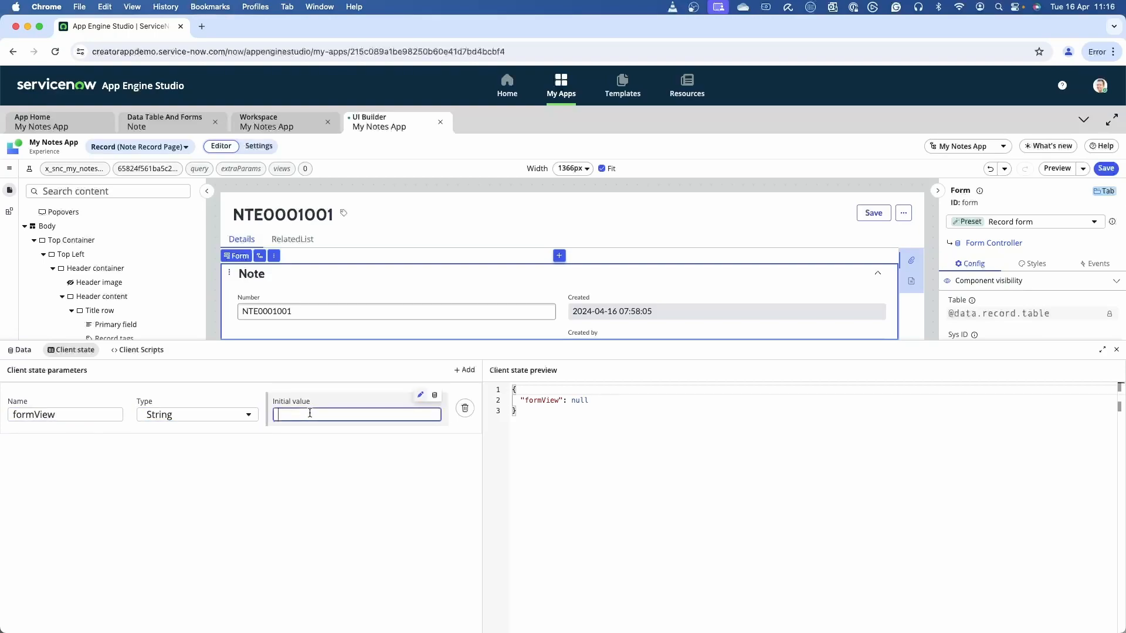
left_click(183, 128)
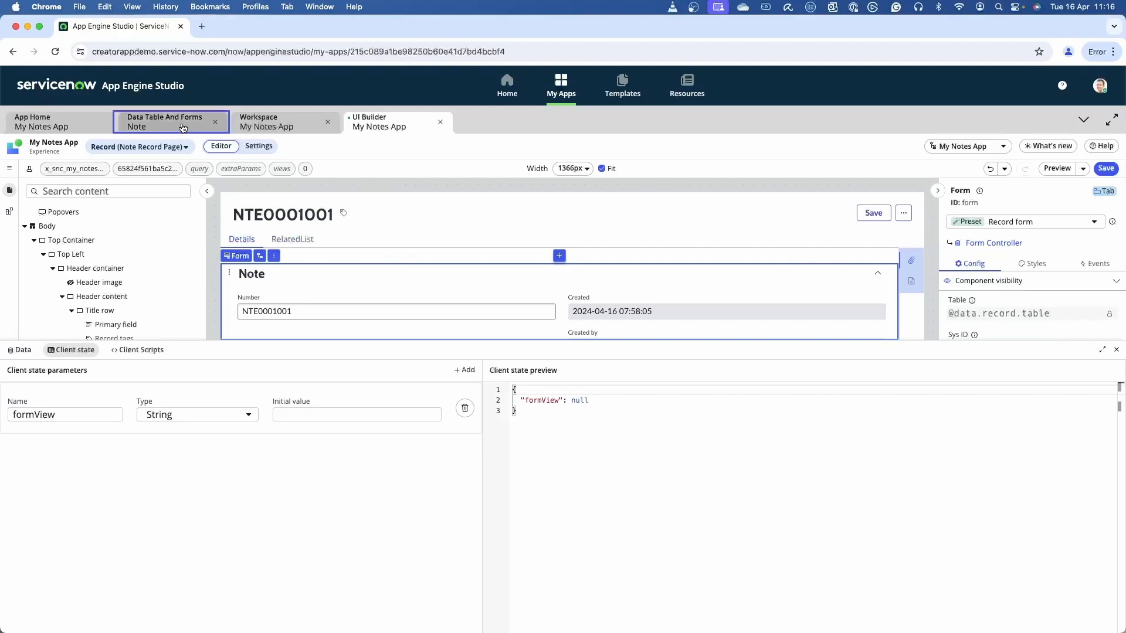
left_click(438, 134)
left_click(288, 413)
type("note_view_2")
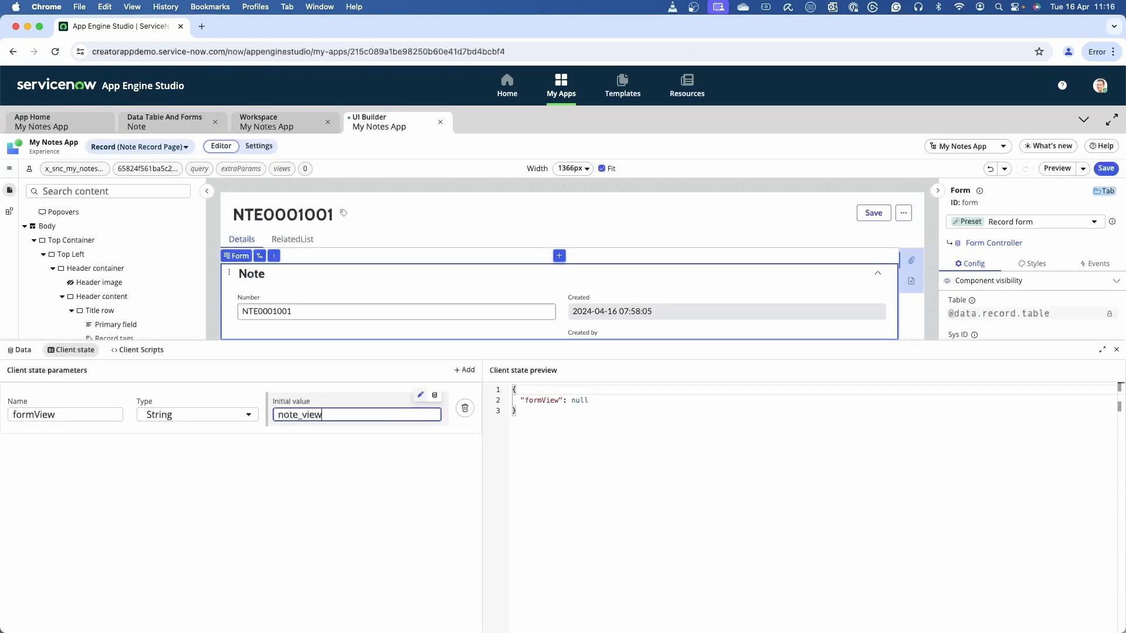
left_click(339, 506)
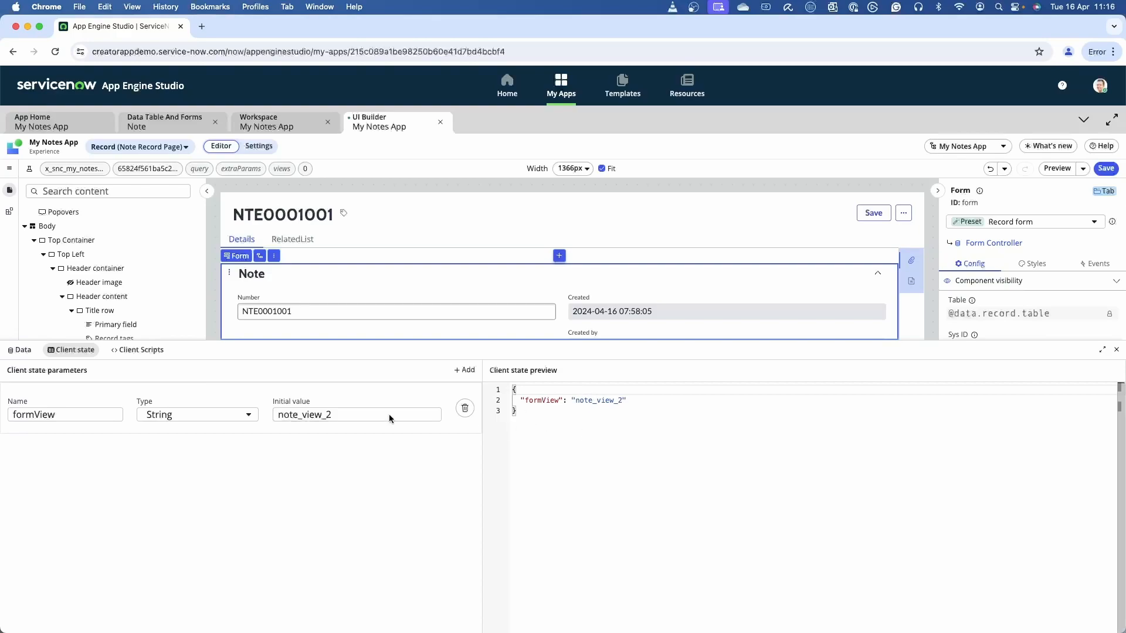
Switch the Form Controller's View input from a static value to a data binding.
left_click(16, 352)
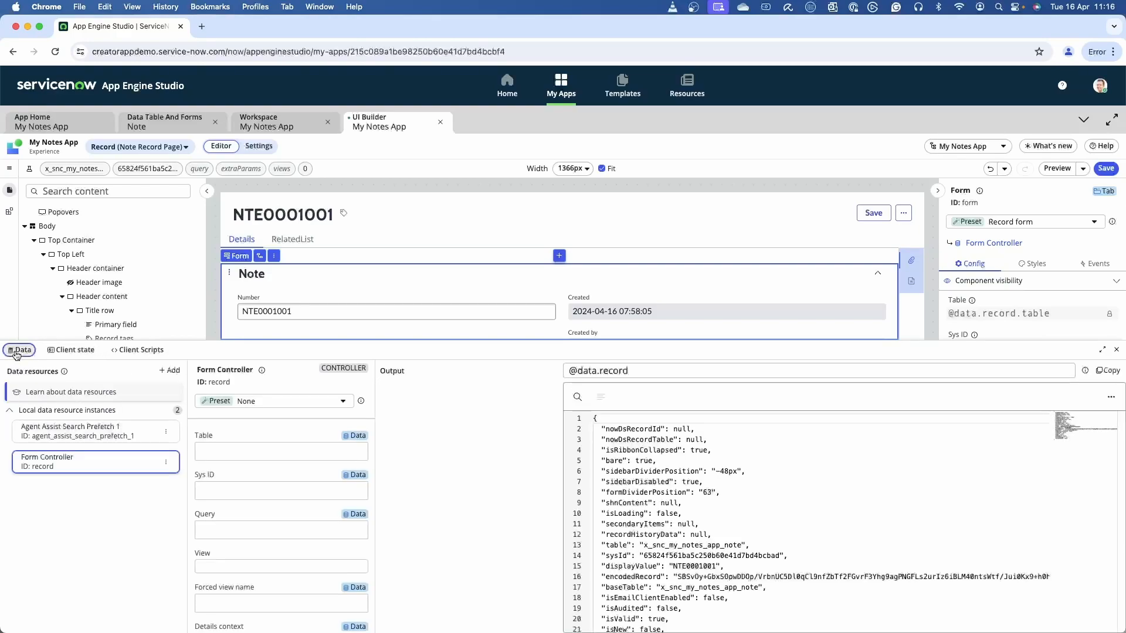
scroll(287, 563, "down", 4)
scroll(238, 493, "up", 1)
left_click(259, 504)
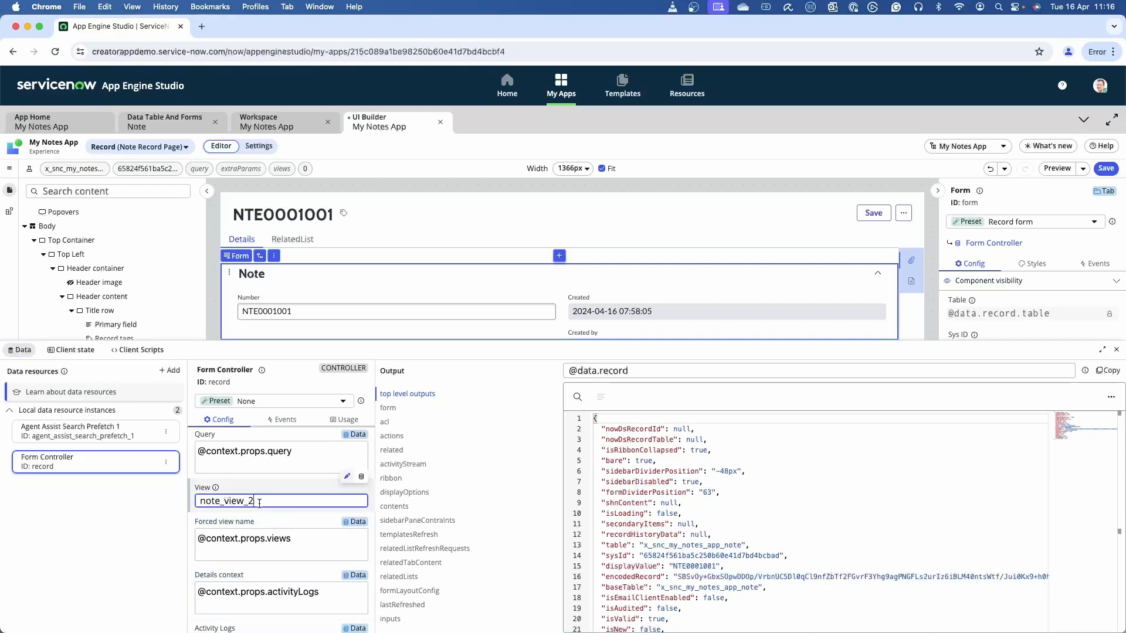
left_click(362, 478)
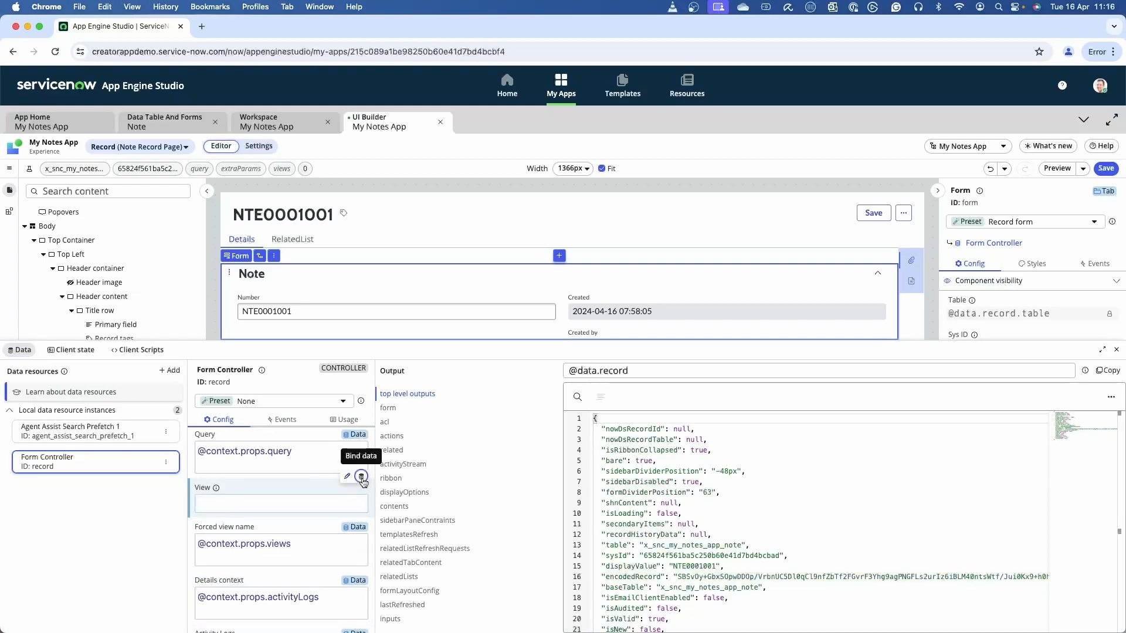
left_click(272, 503)
type("@")
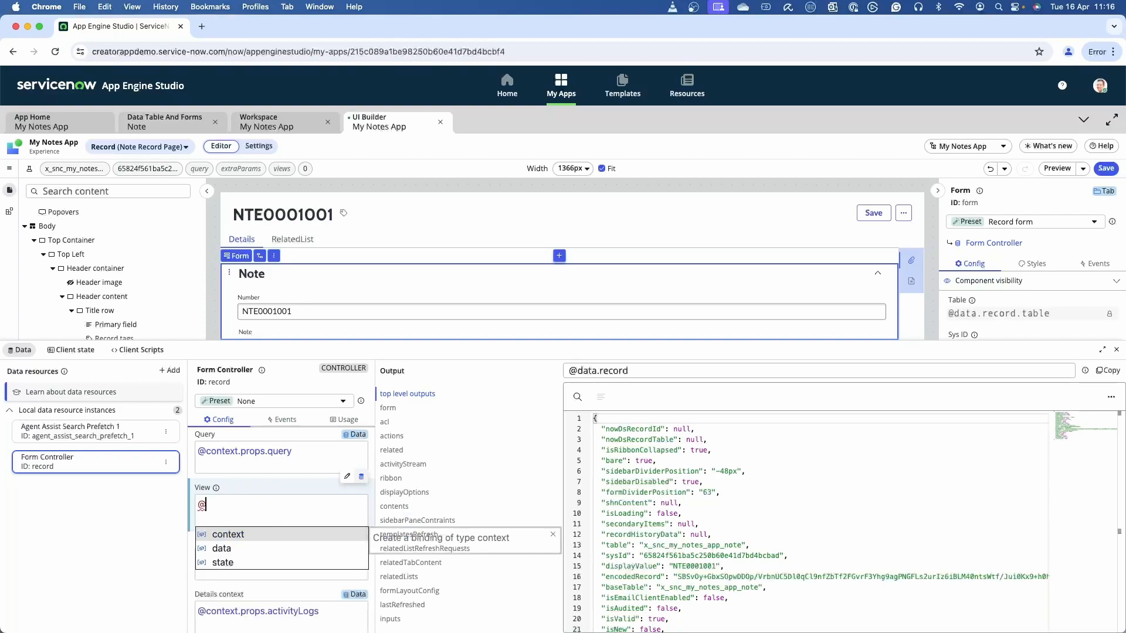
type("sate")
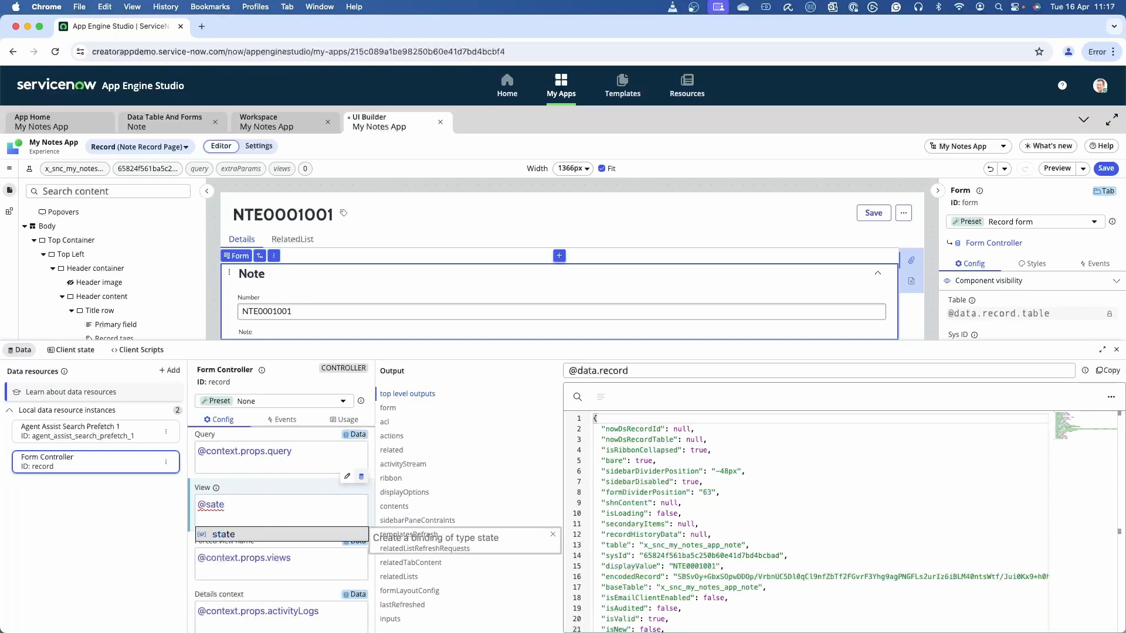
key("BackSpace")
key("BackSpace")
key("BackSpace")
type("tate")
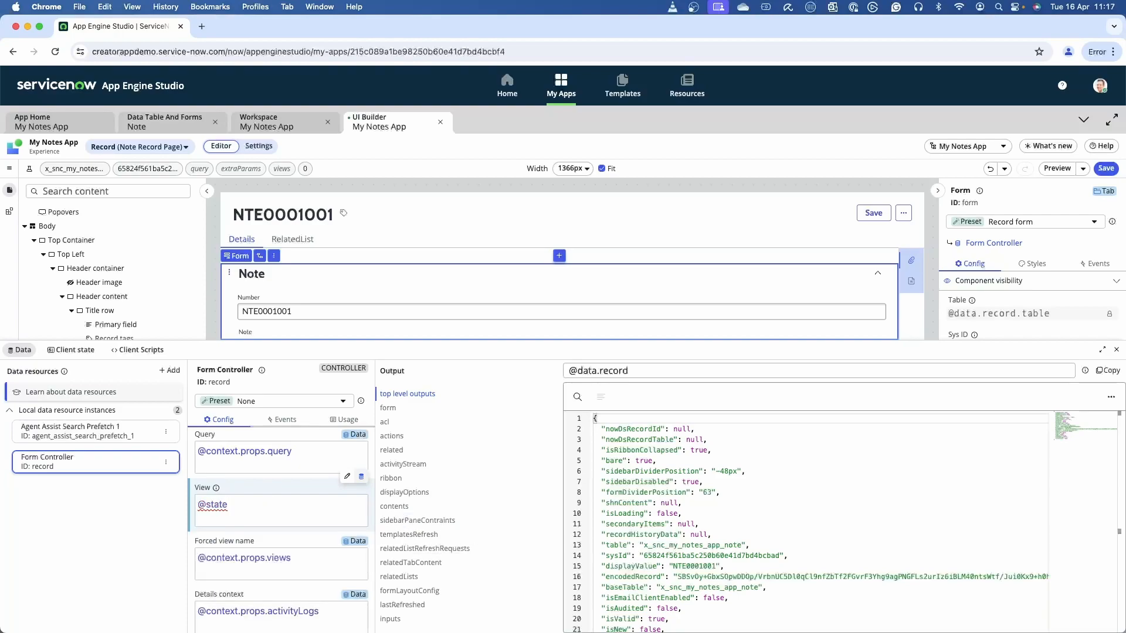
type(".")
left_click(258, 536)
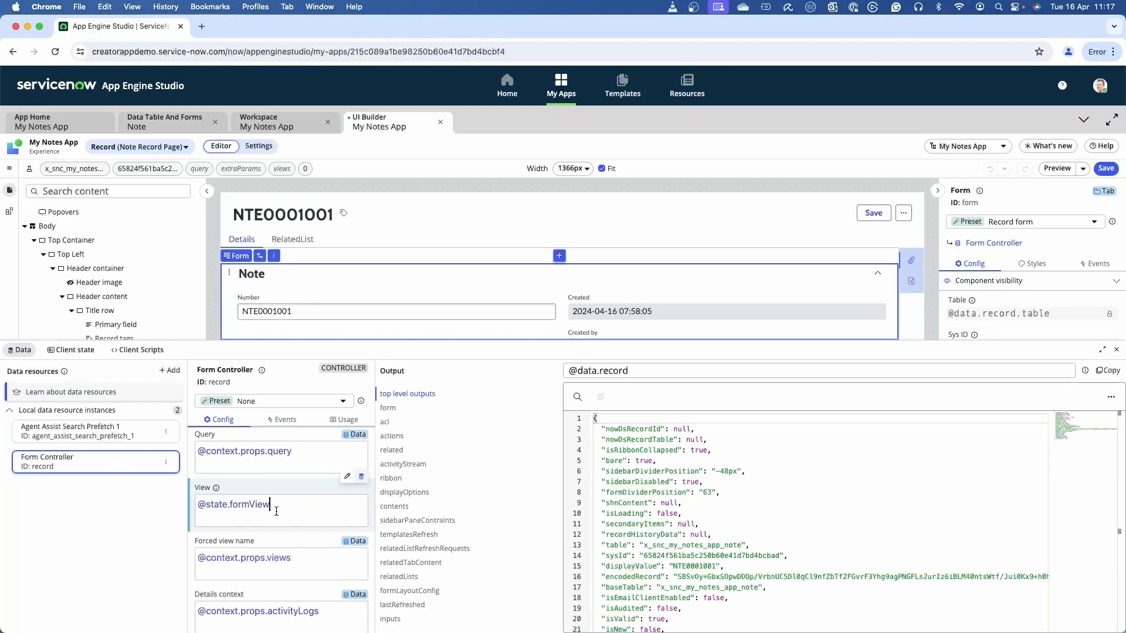
left_click(164, 502)
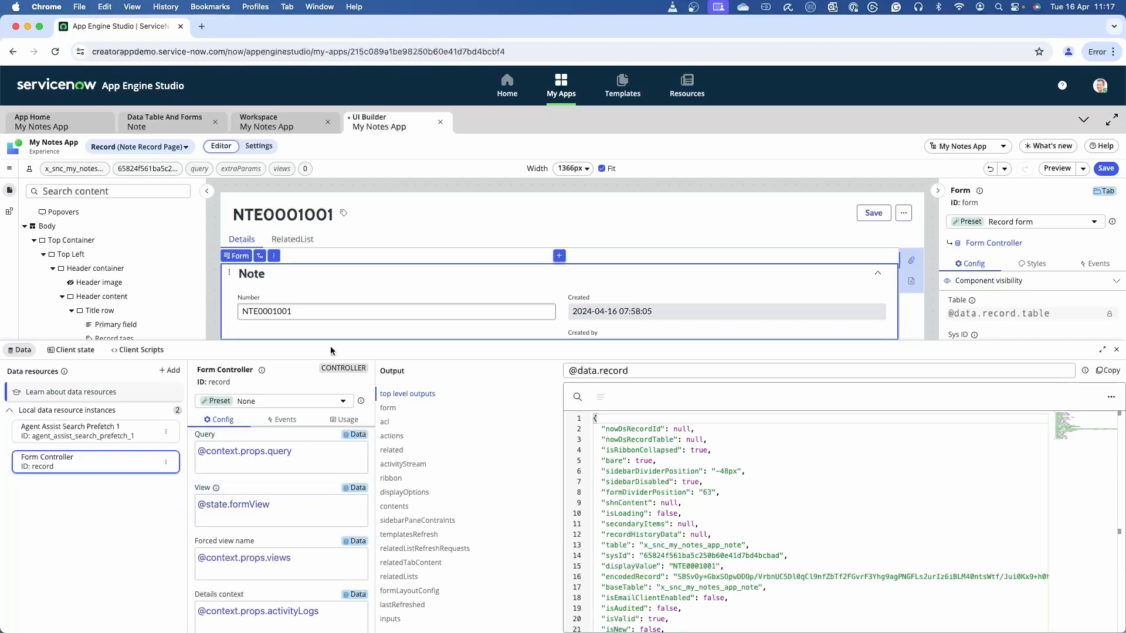
Clear the formView parameter's initial value and check the form layout on the canvas.
left_click(69, 350)
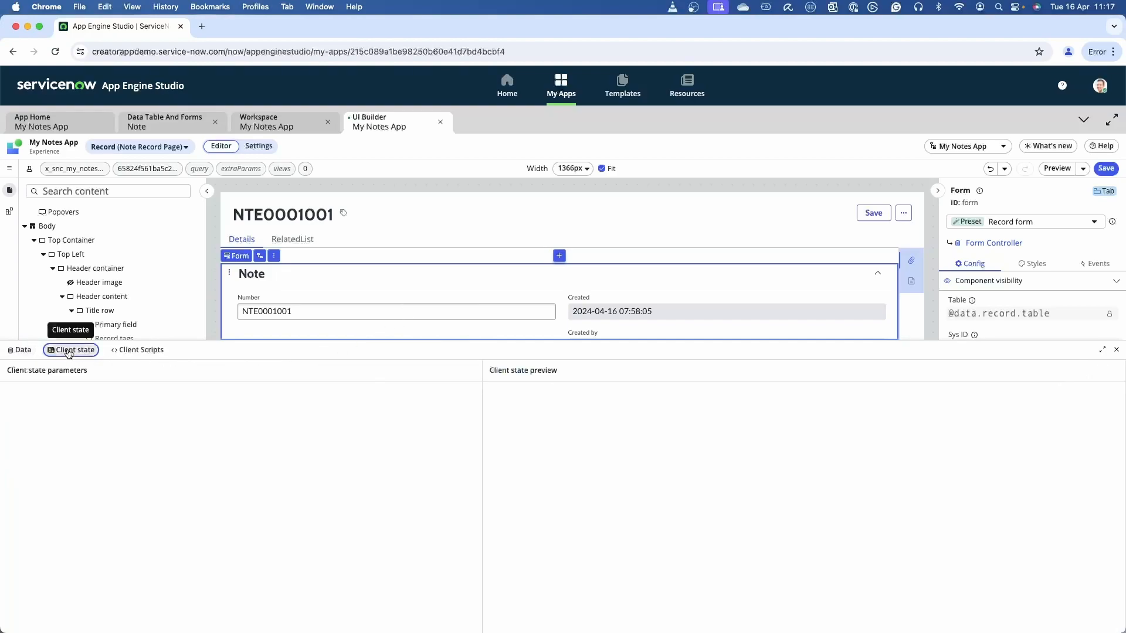
double_click(272, 417)
key("super+c")
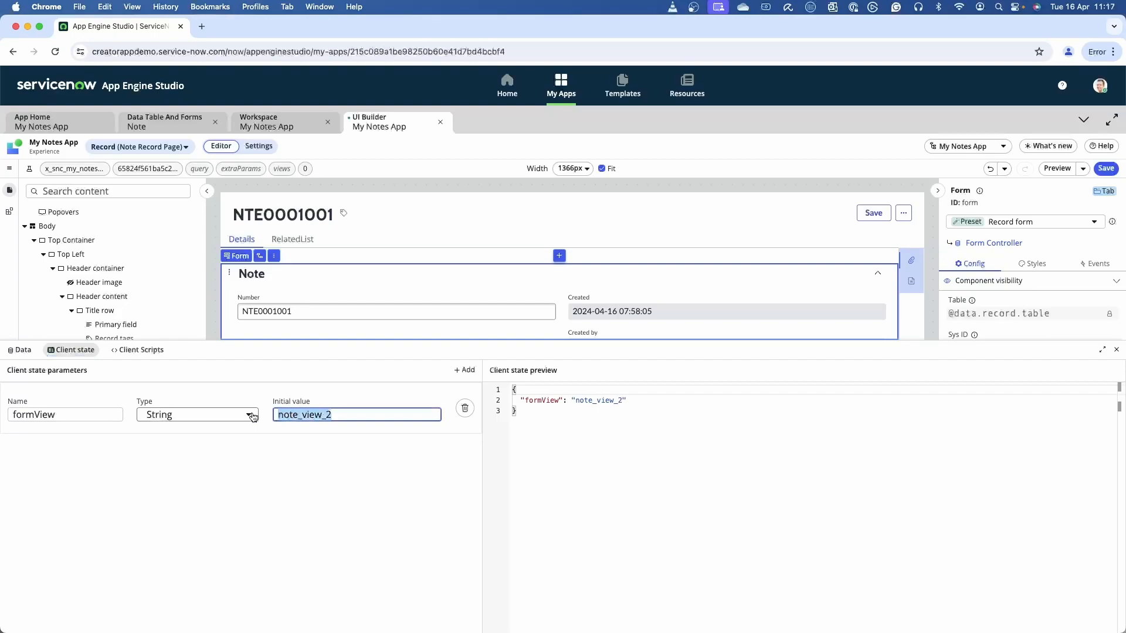
key("BackSpace")
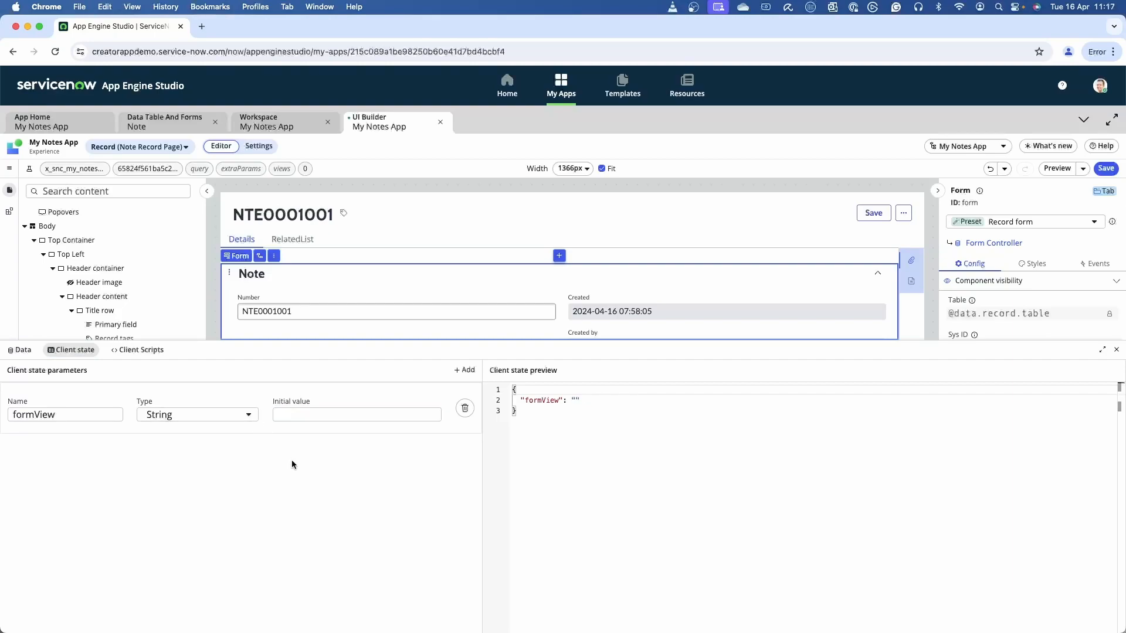
scroll(711, 282, "down", 3)
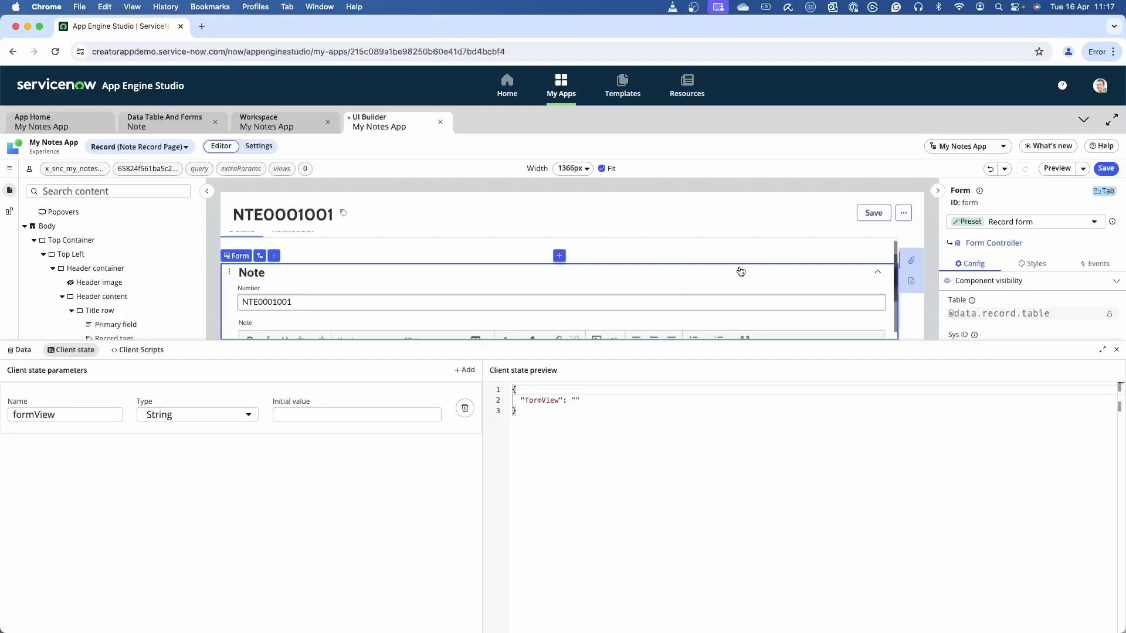
scroll(736, 278, "up", 4)
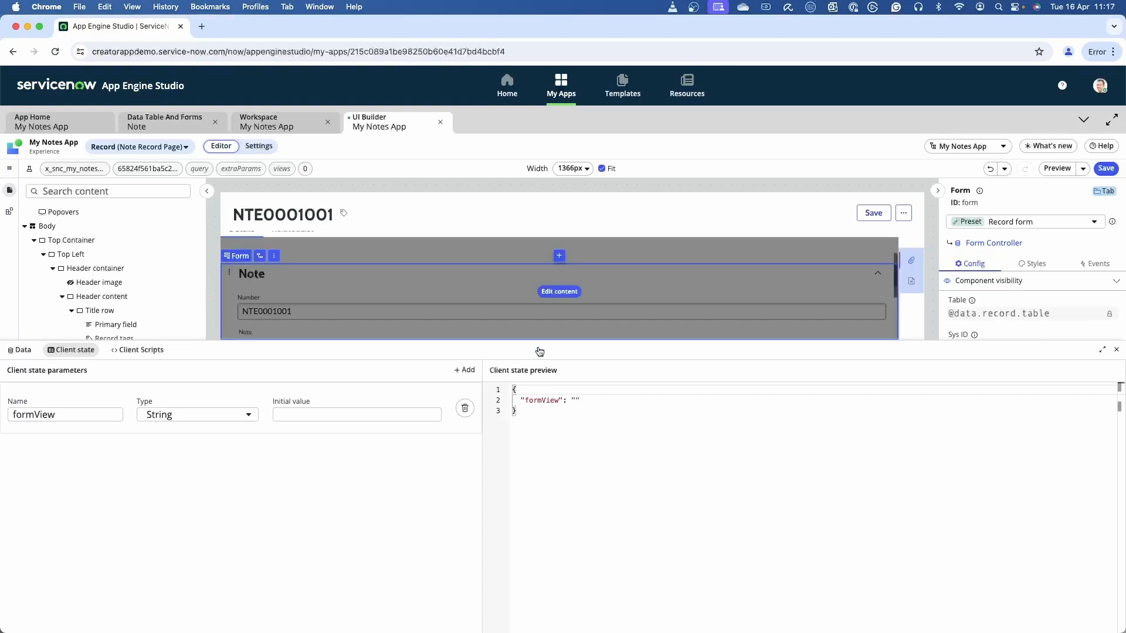
Set formView's initial value back to note_view_2 and save the page.
left_click(390, 414)
key("super+v")
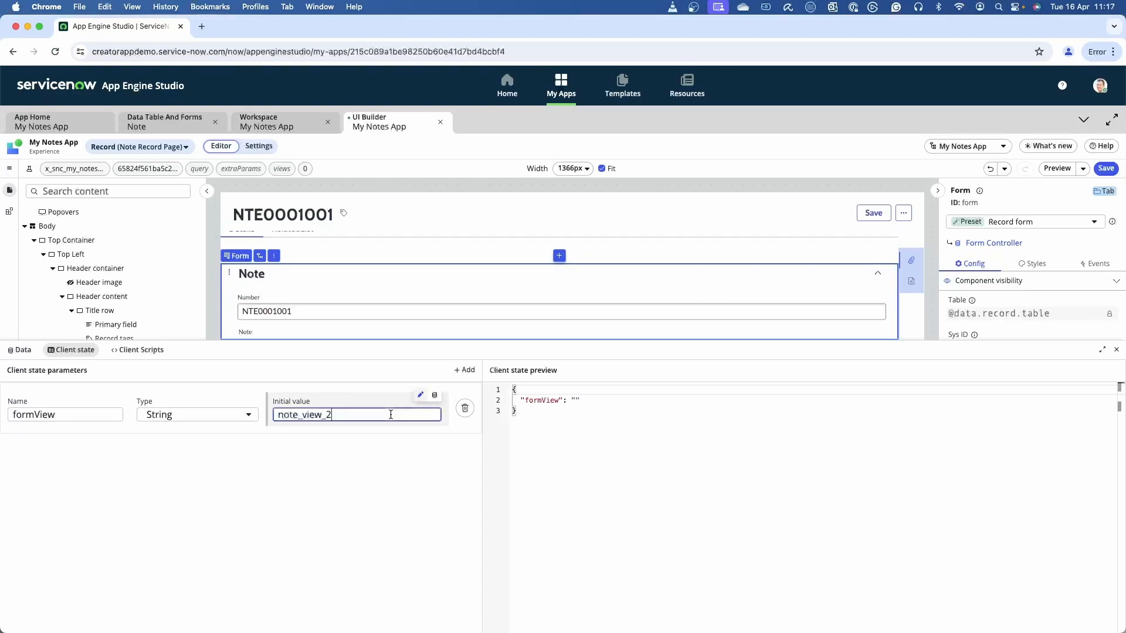
left_click(365, 437)
left_click(1106, 168)
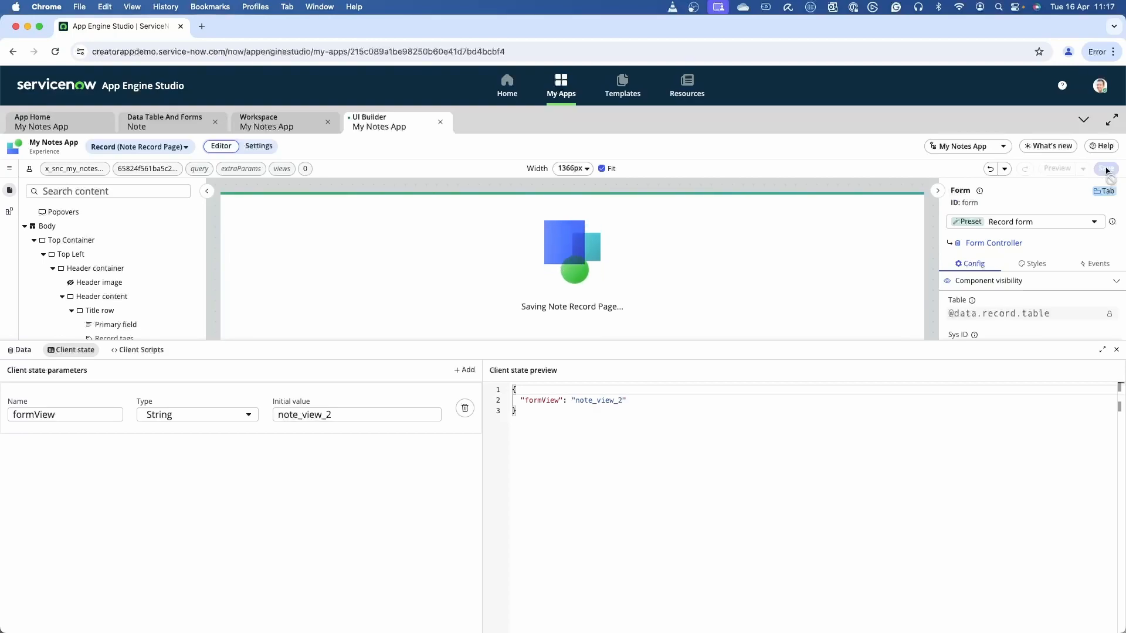
Close the client state settings, view the record page through its URL path, and close that browser tab.
left_click(1116, 350)
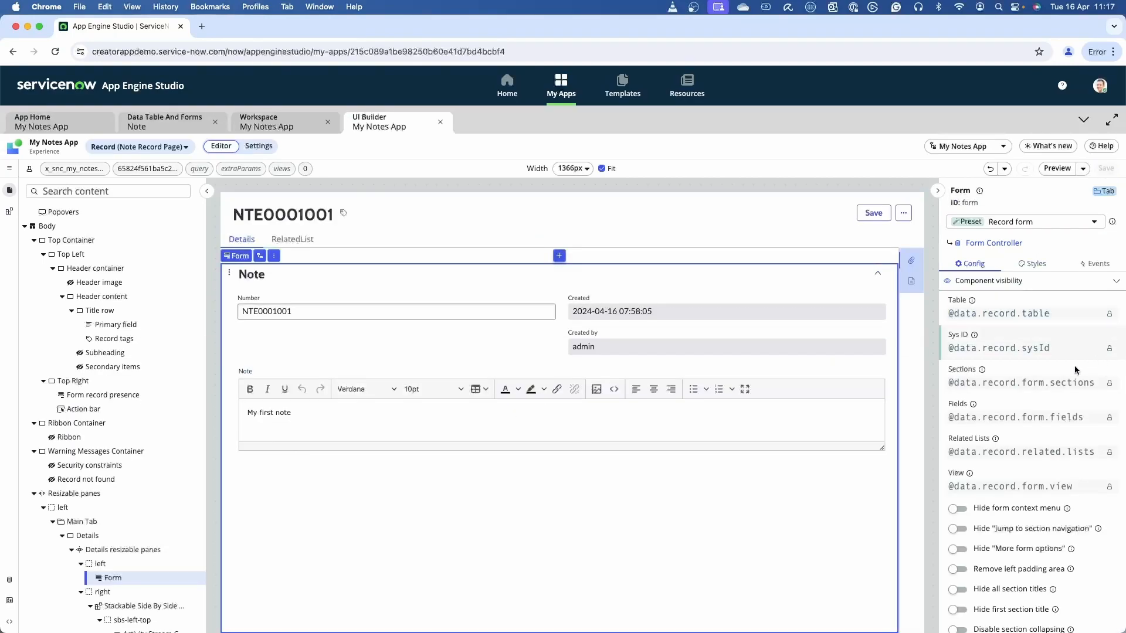
left_click(1082, 170)
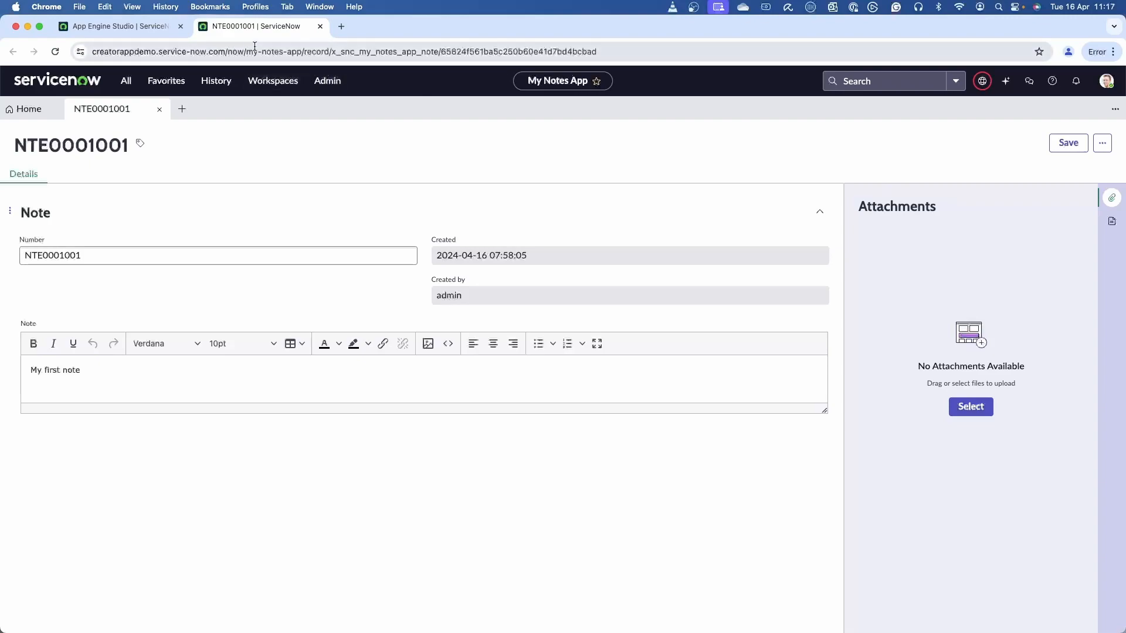
left_click(320, 27)
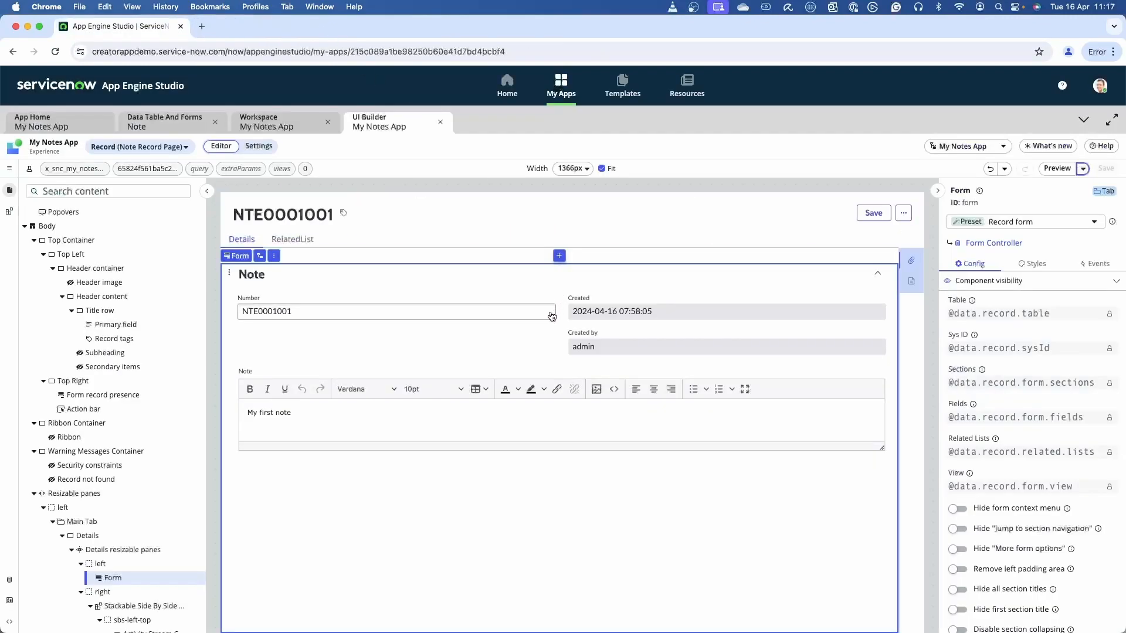